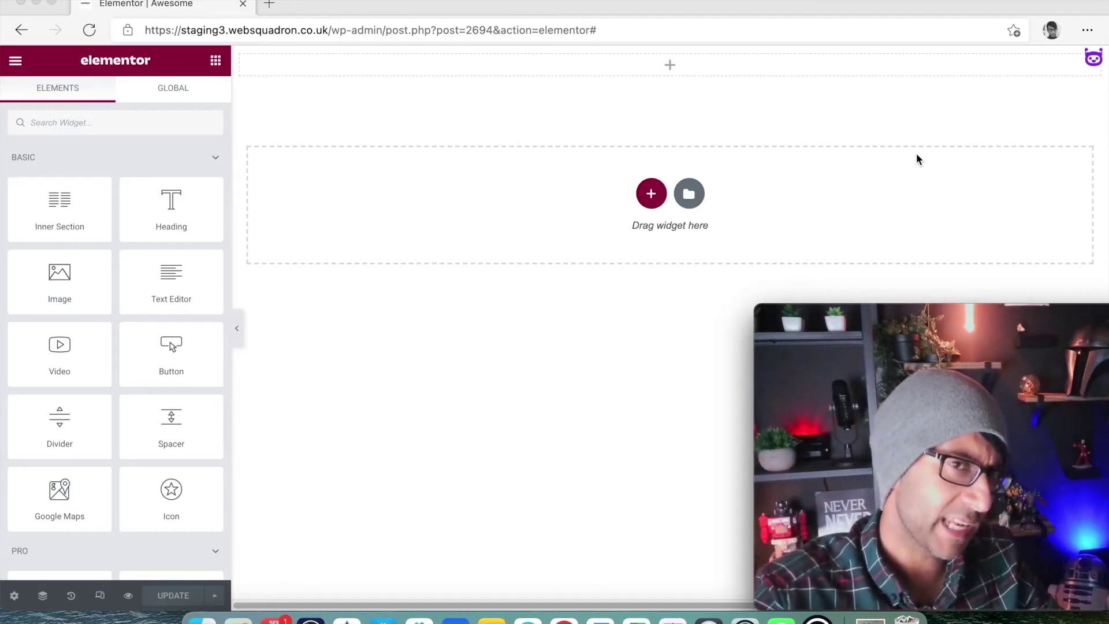
Drop a Heading widget at the top of the page and retitle it 'STROKE EFFECT TEXT'.
{"action": "left_click", "coordinate": [460, 201]}
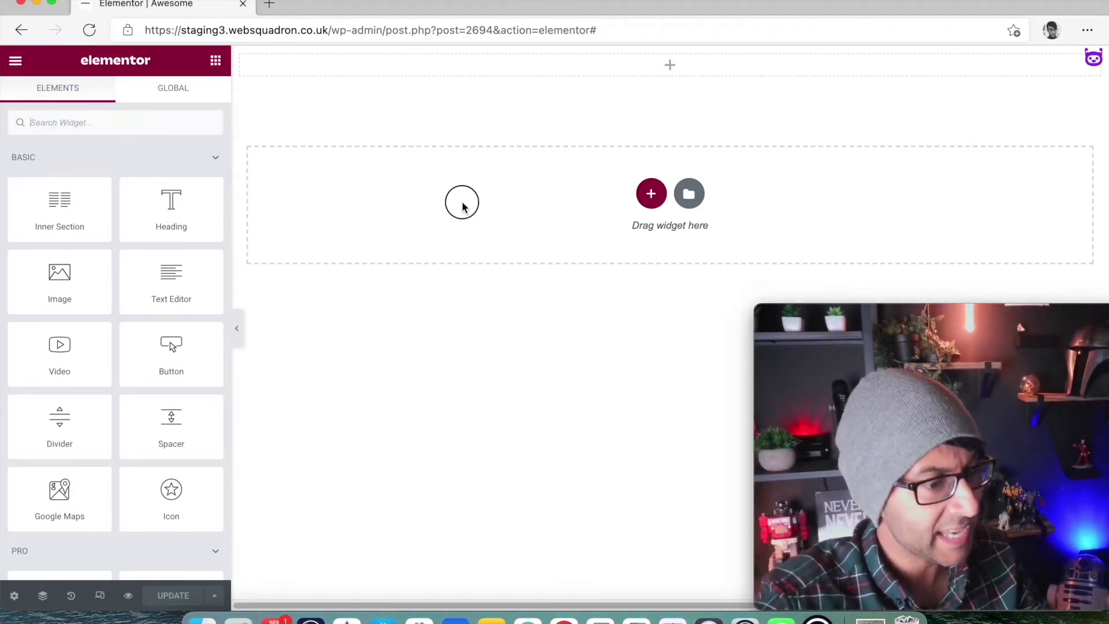
{"action": "left_click_drag", "start_coordinate": [193, 209], "coordinate": [520, 73]}
{"action": "left_click_drag", "start_coordinate": [151, 203], "coordinate": [1, 207]}
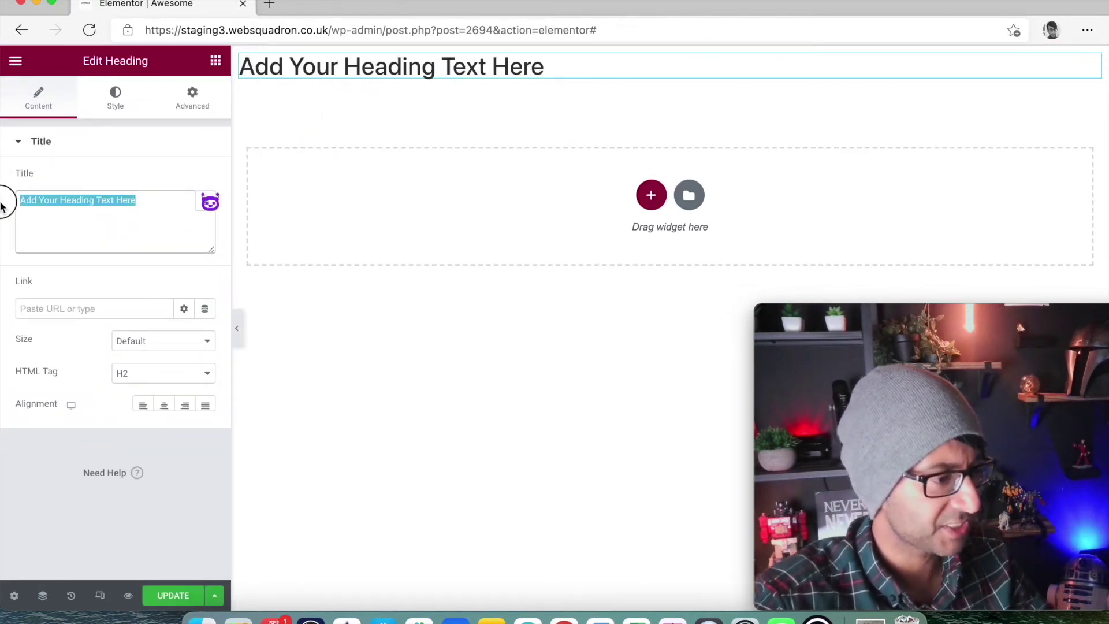
{"action": "type", "text": "STR"}
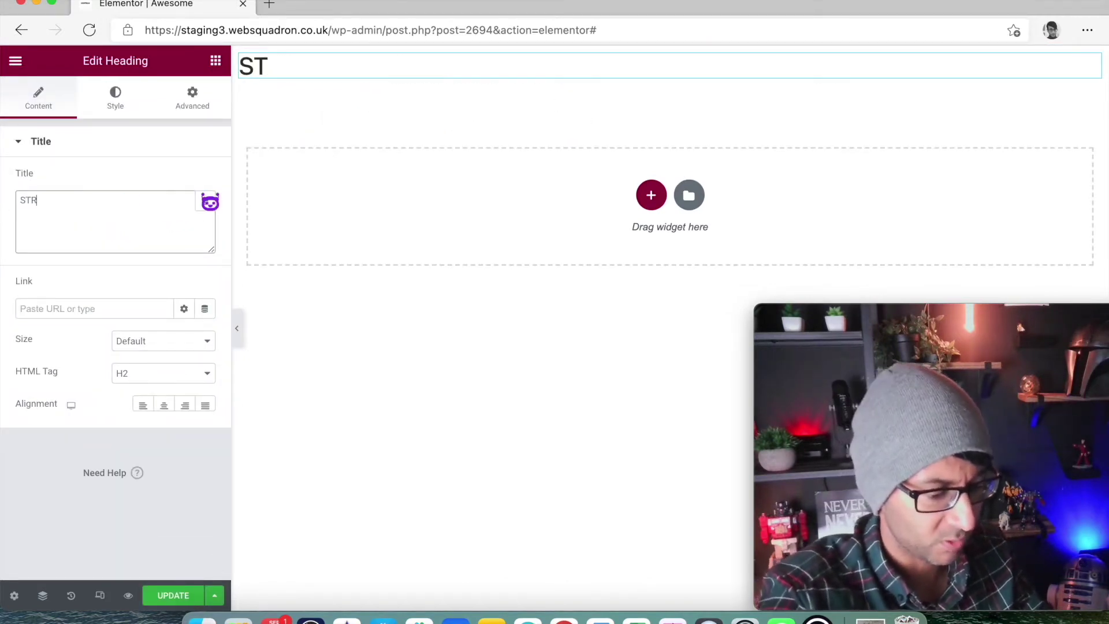
{"action": "type", "text": "OKE EFFECT TEXT"}
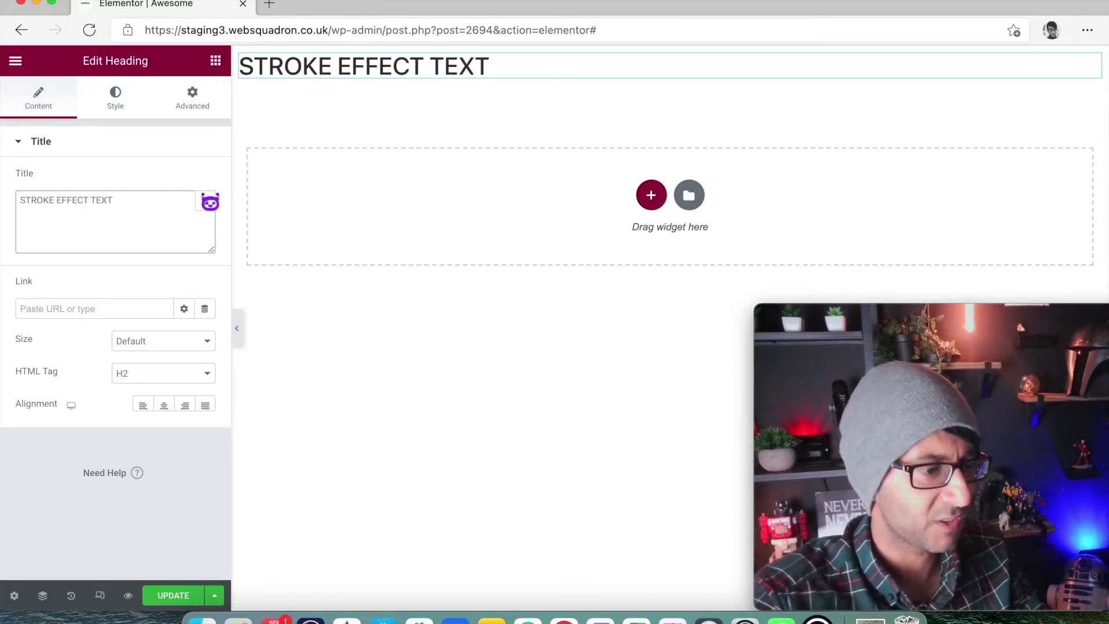
Center the heading and set its text colour to the global black.
{"action": "left_click", "coordinate": [166, 410]}
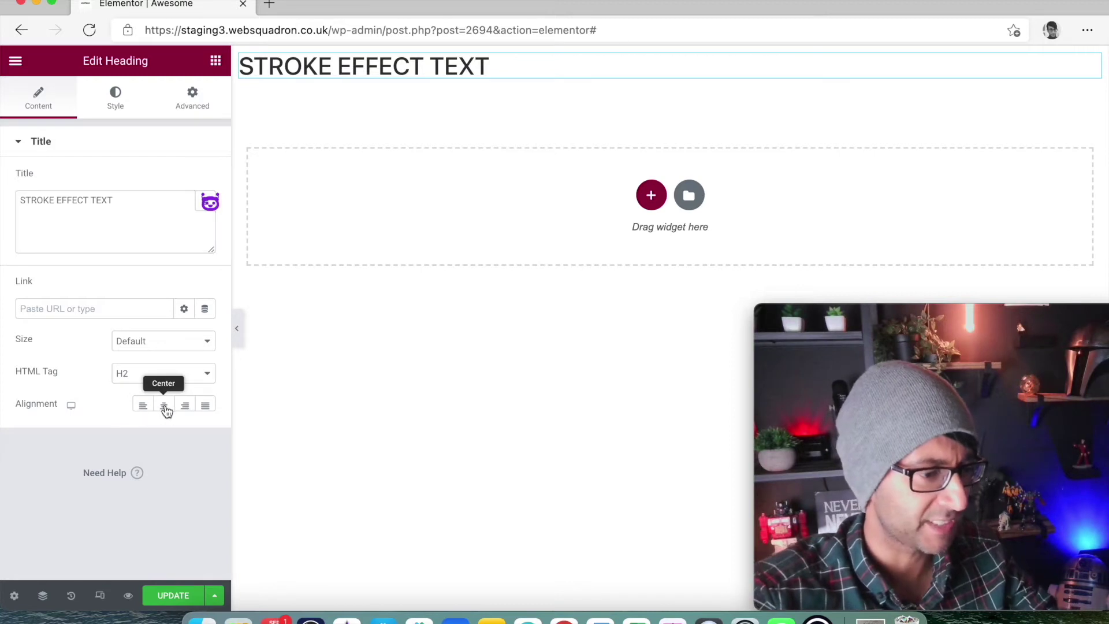
{"action": "left_click", "coordinate": [124, 103]}
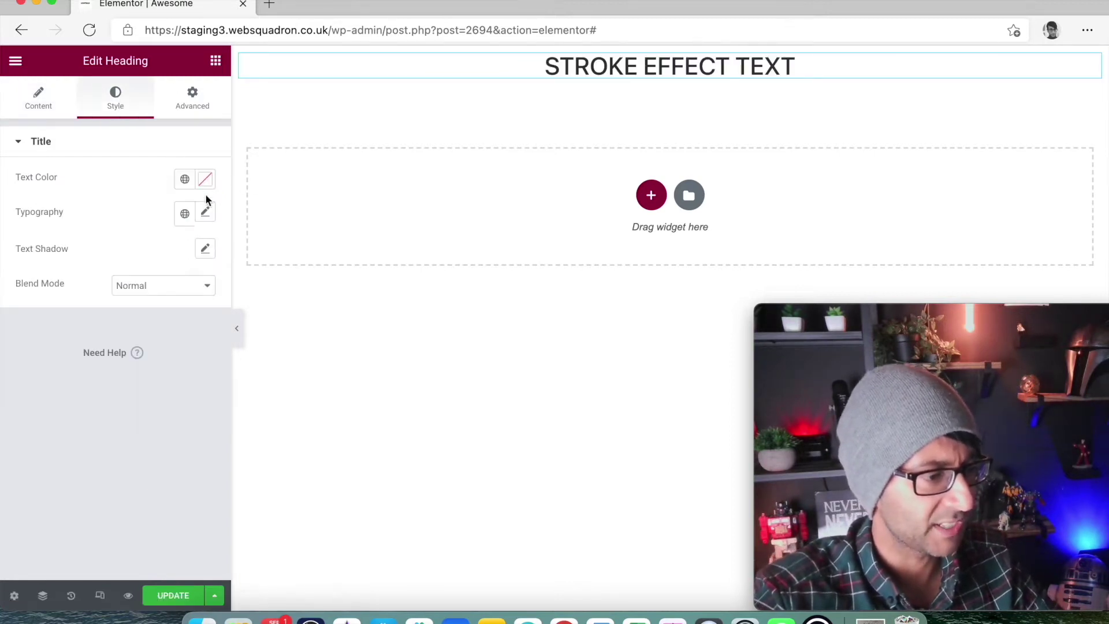
{"action": "left_click", "coordinate": [184, 180]}
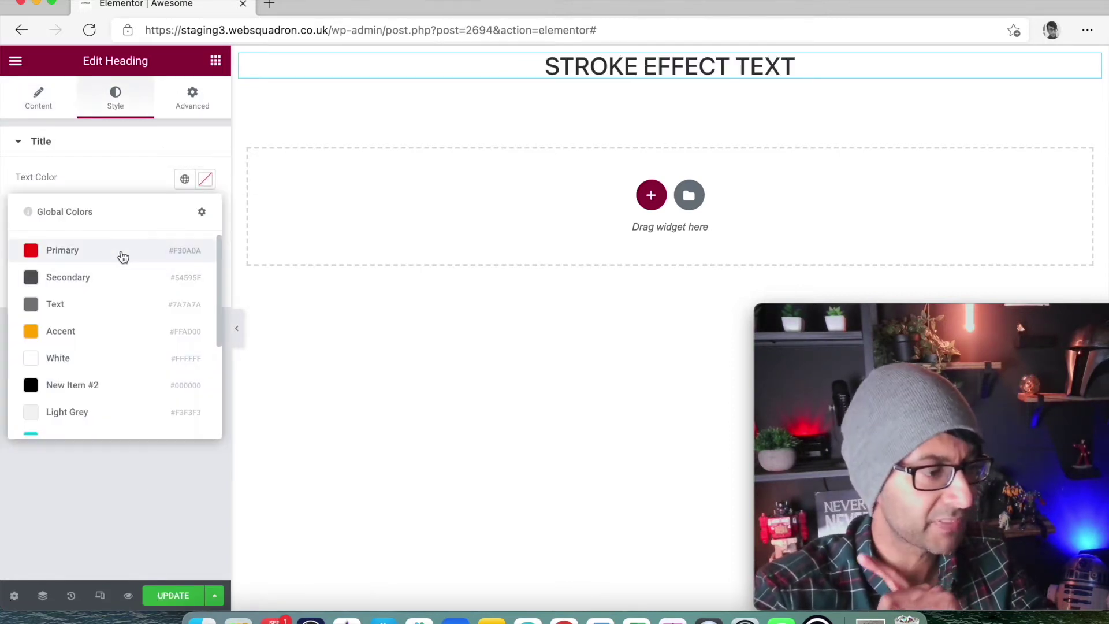
{"action": "left_click", "coordinate": [123, 383]}
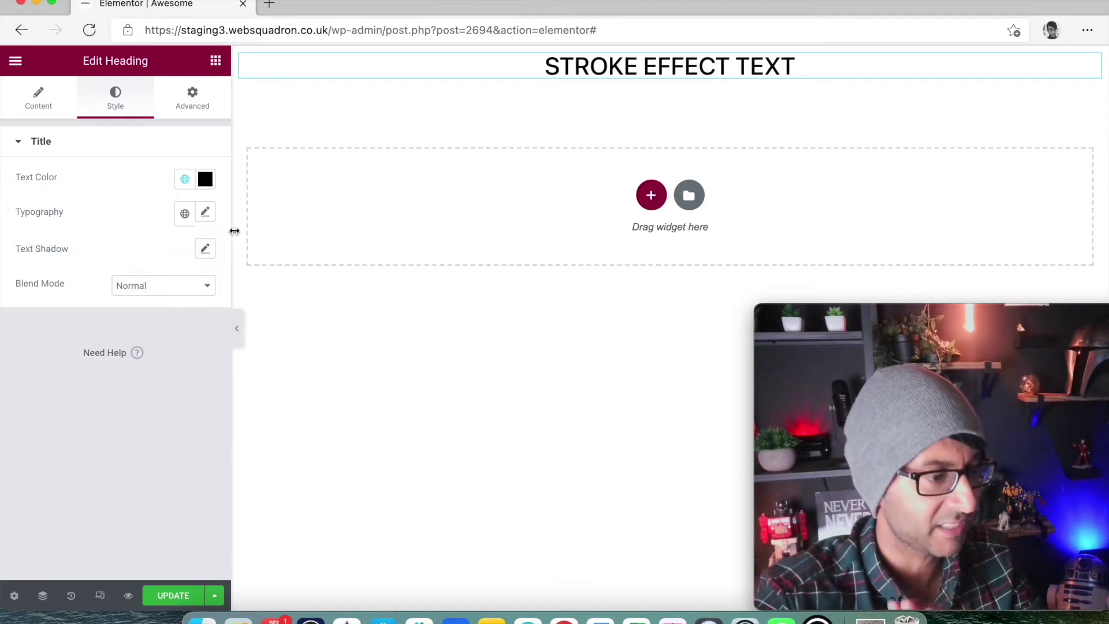
Set the heading typography to Orbitron, 128 px size, weight 900.
{"action": "left_click", "coordinate": [203, 213]}
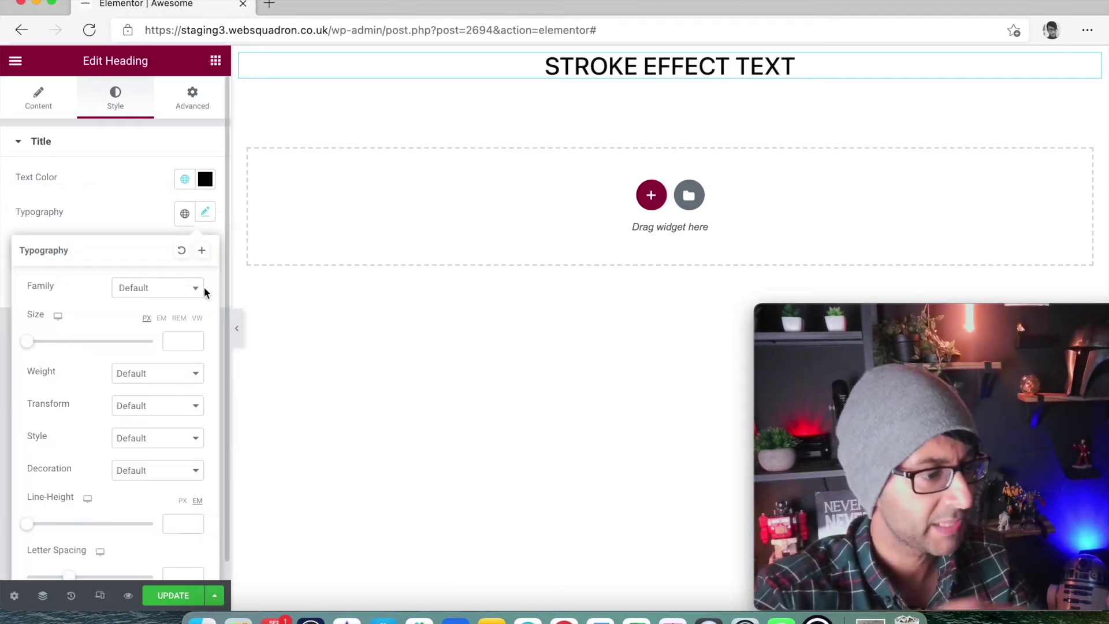
{"action": "left_click", "coordinate": [164, 288]}
{"action": "type", "text": "o"}
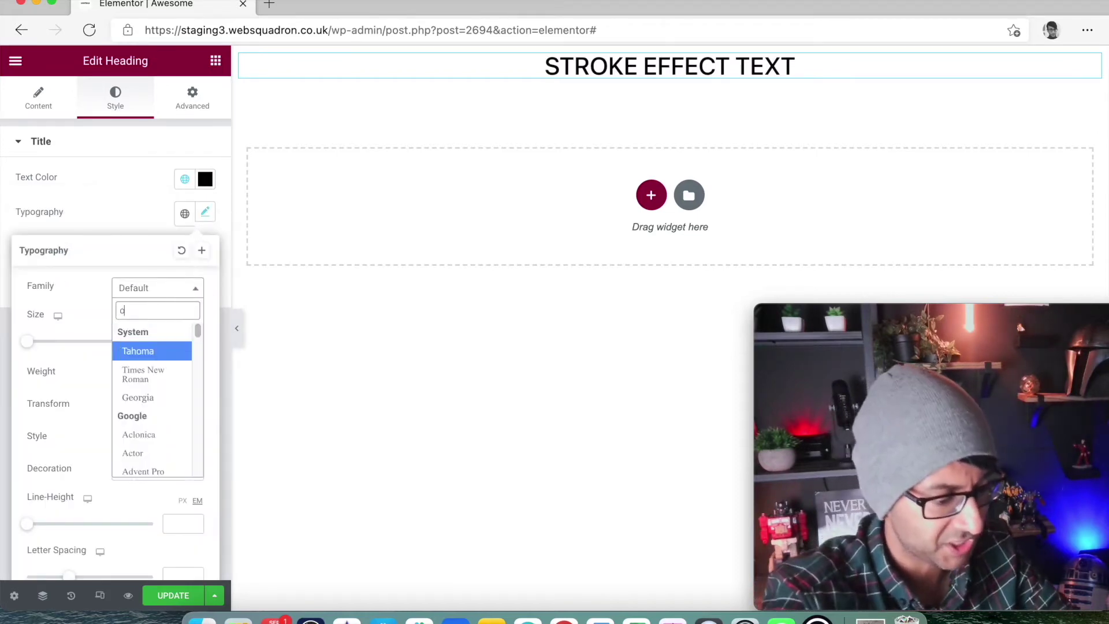
{"action": "type", "text": "rv"}
{"action": "key", "text": "BackSpace"}
{"action": "type", "text": "b"}
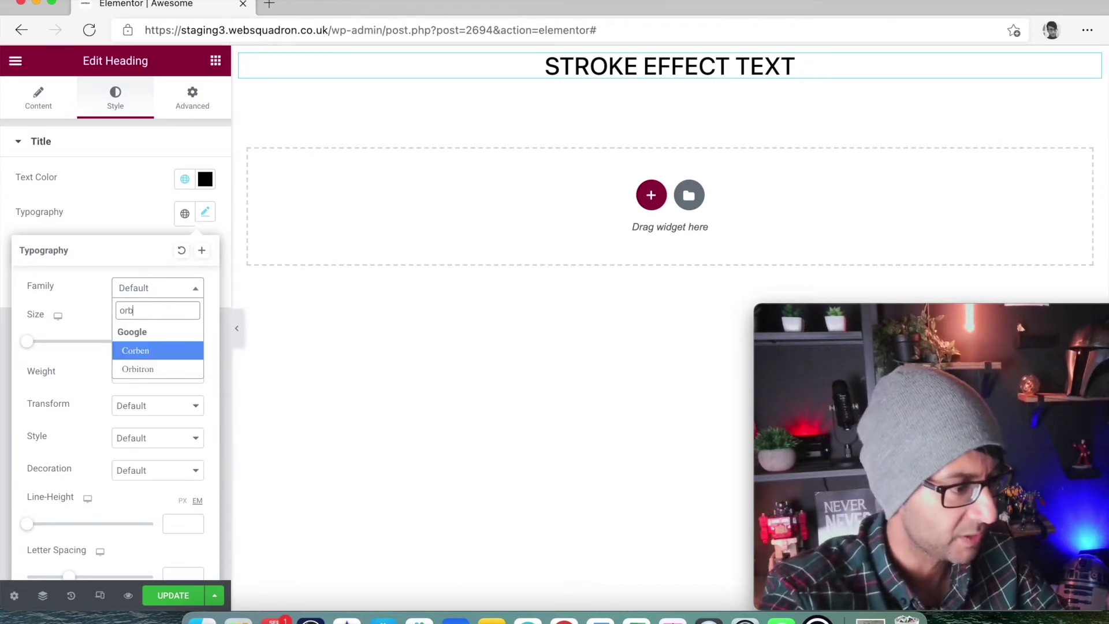
{"action": "left_click", "coordinate": [143, 369]}
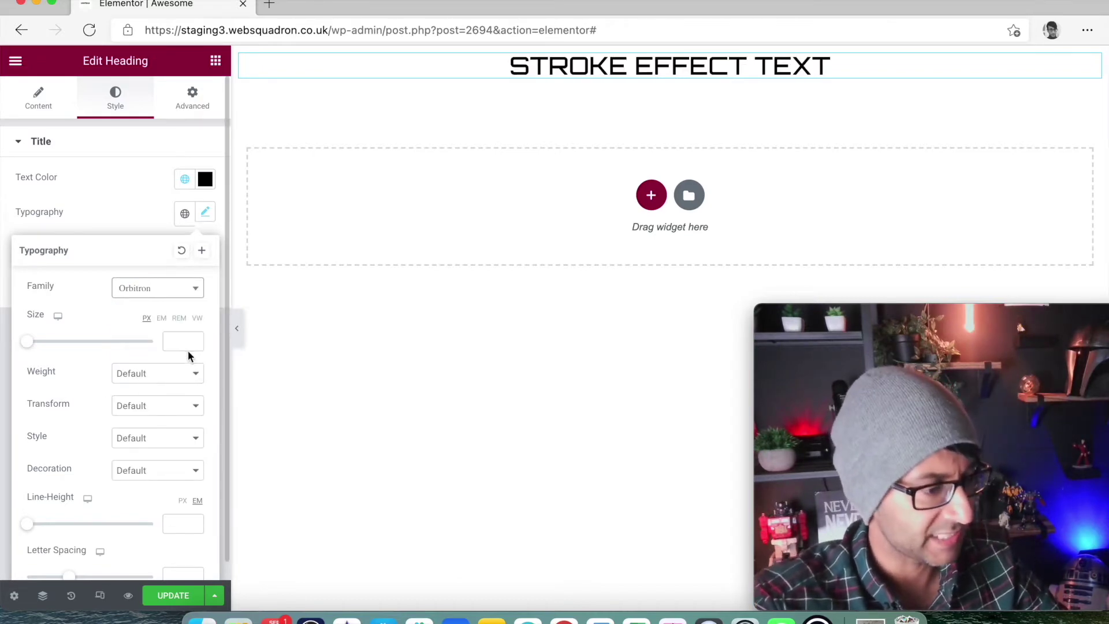
{"action": "left_click_drag", "start_coordinate": [29, 341], "coordinate": [113, 348]}
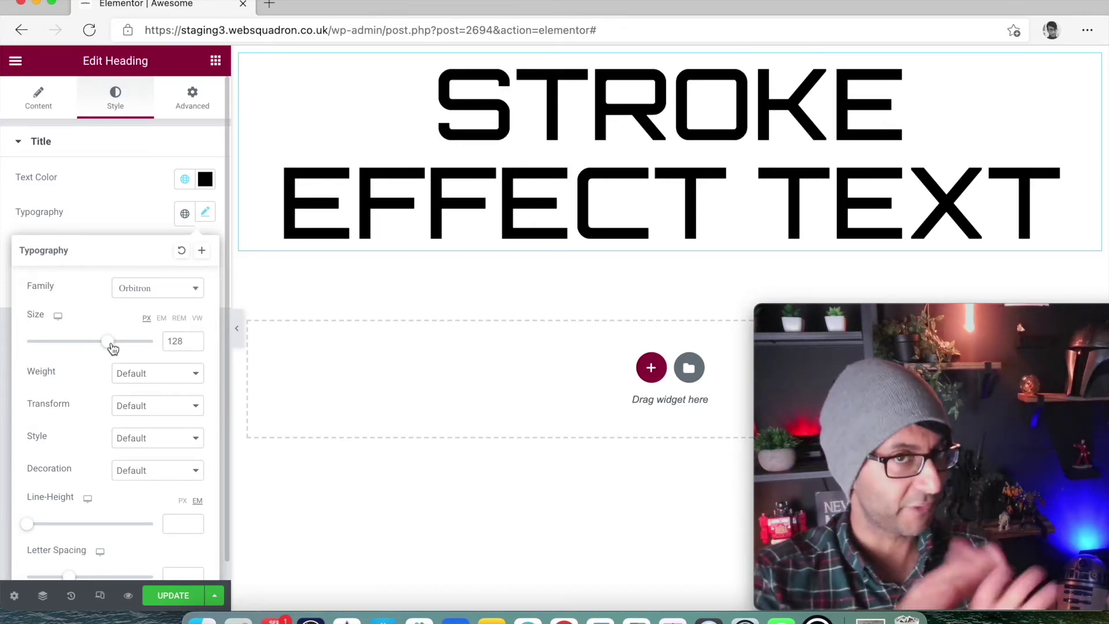
{"action": "left_click", "coordinate": [157, 374]}
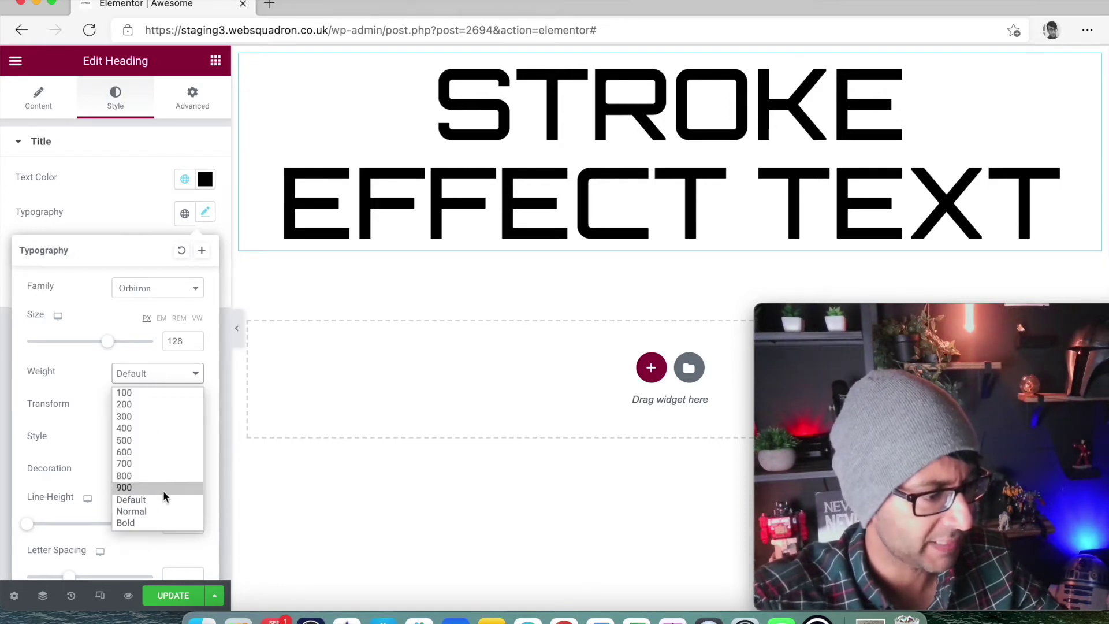
{"action": "left_click", "coordinate": [163, 489]}
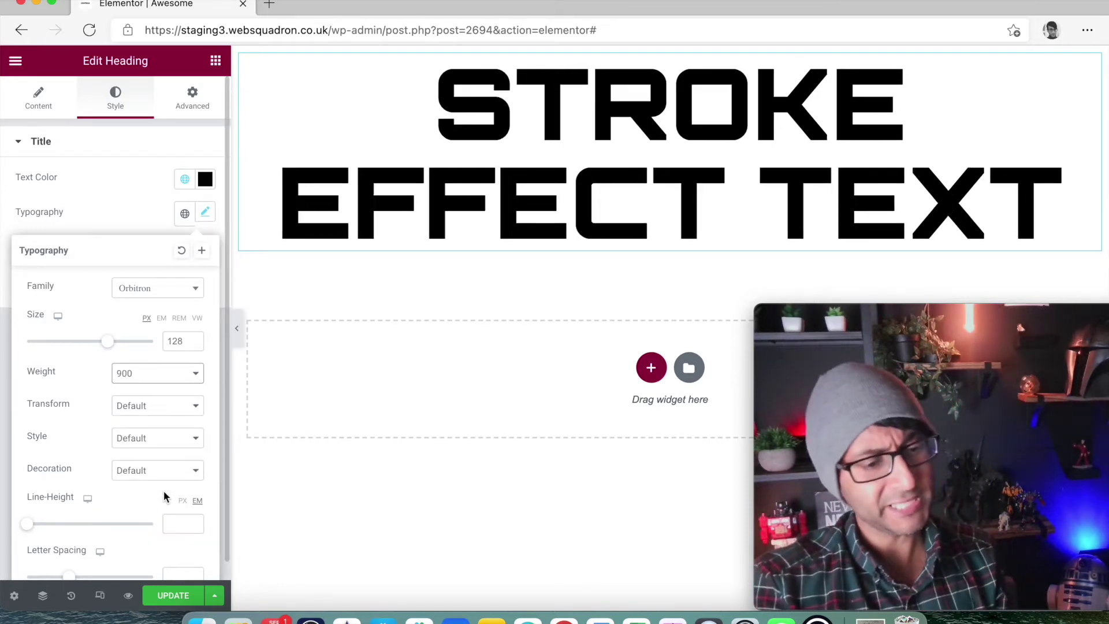
{"action": "mouse_move", "coordinate": [673, 62]}
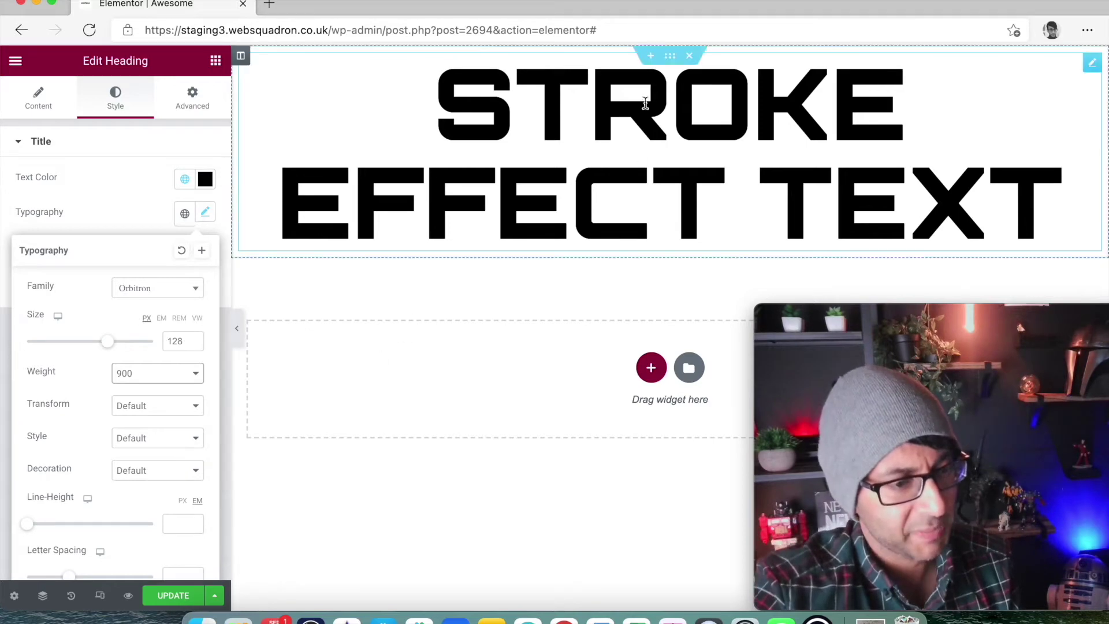
{"action": "left_click", "coordinate": [671, 58]}
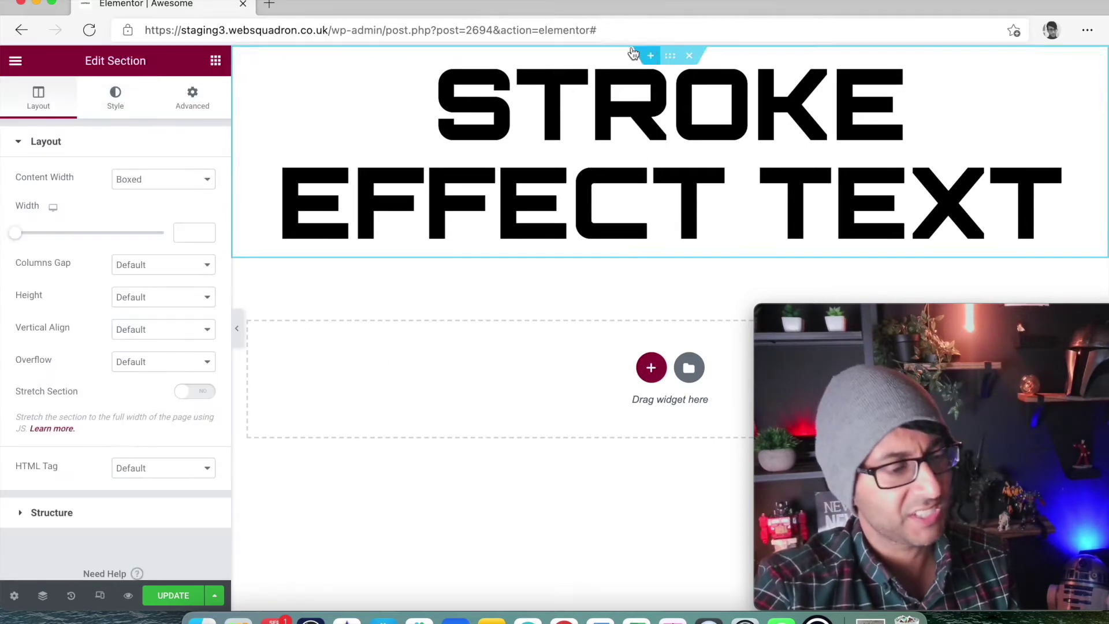
Unlink the section's padding and margin, then set top and bottom padding to 50 px.
{"action": "left_click", "coordinate": [203, 99]}
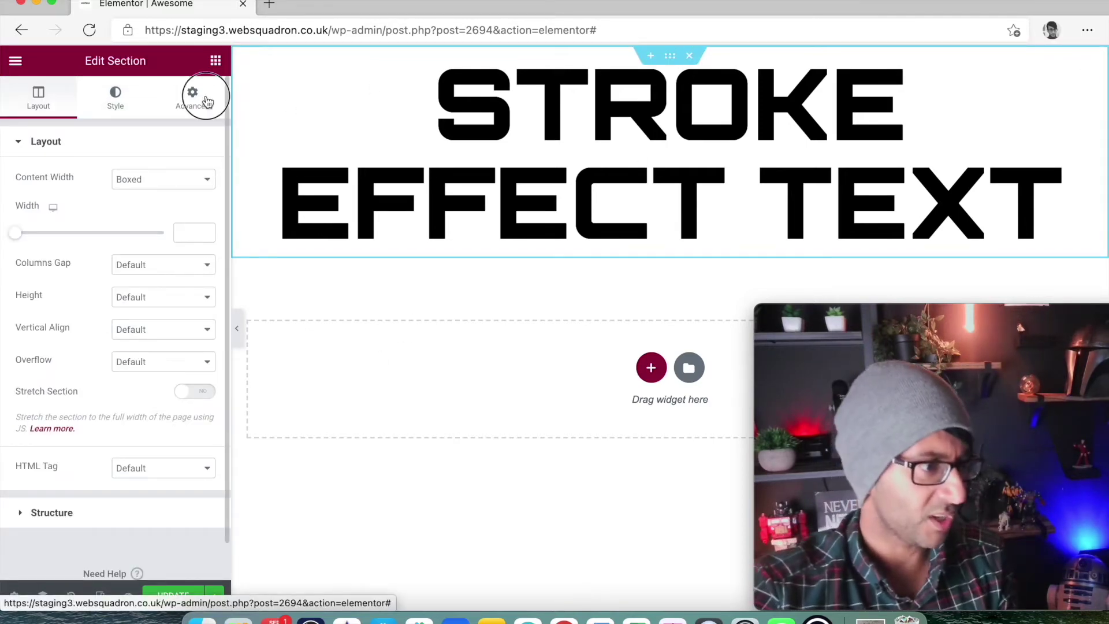
{"action": "left_click", "coordinate": [195, 271]}
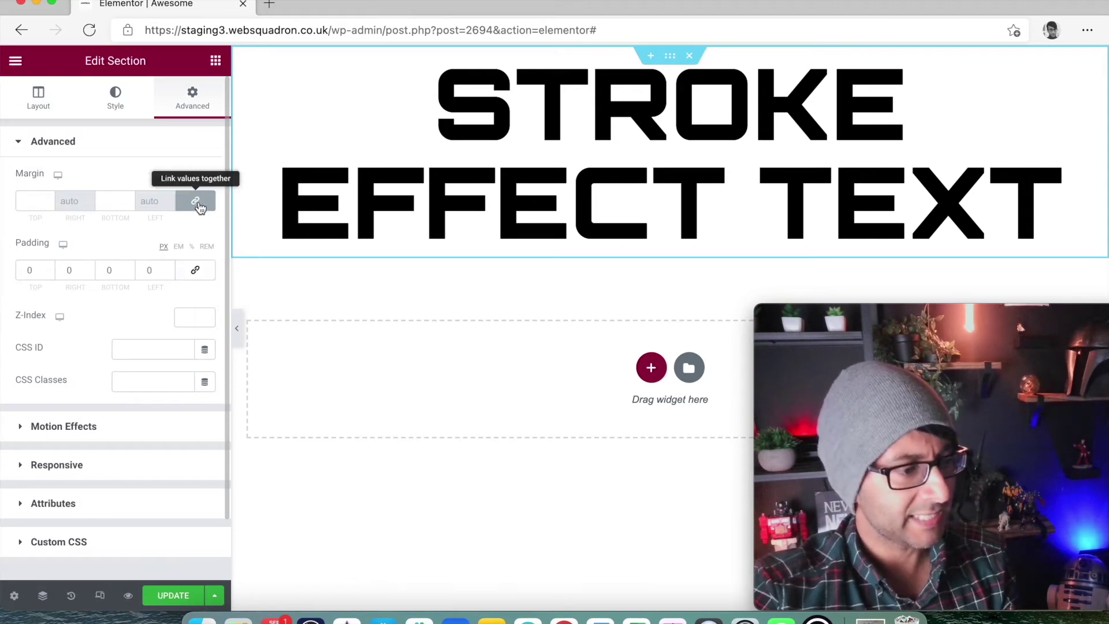
{"action": "left_click", "coordinate": [195, 200]}
{"action": "left_click_drag", "start_coordinate": [49, 268], "coordinate": [2, 265]}
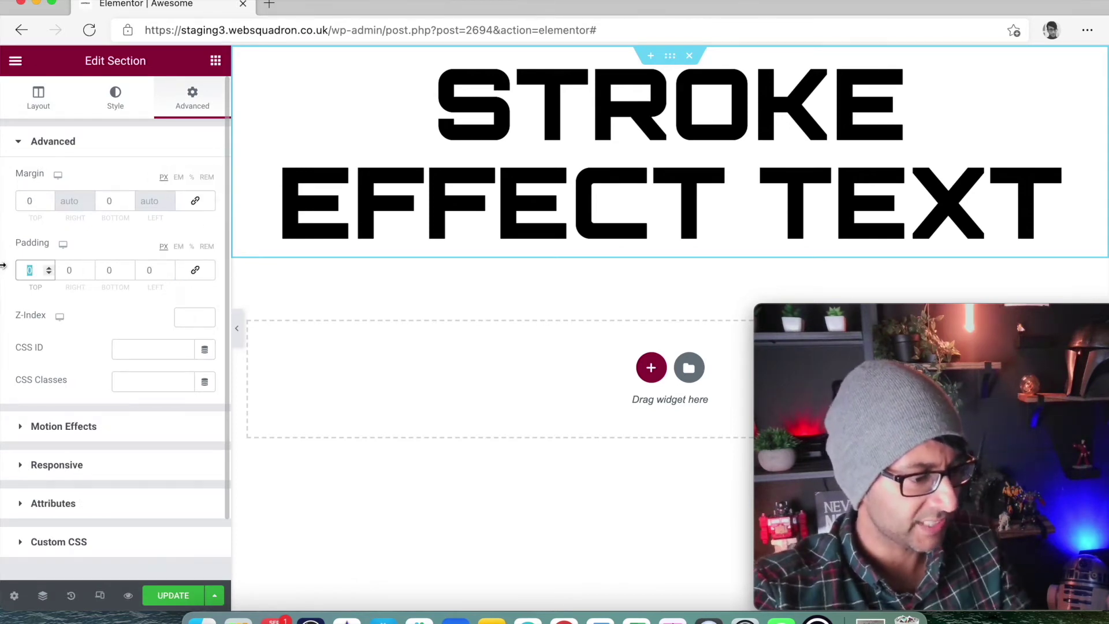
{"action": "type", "text": "100"}
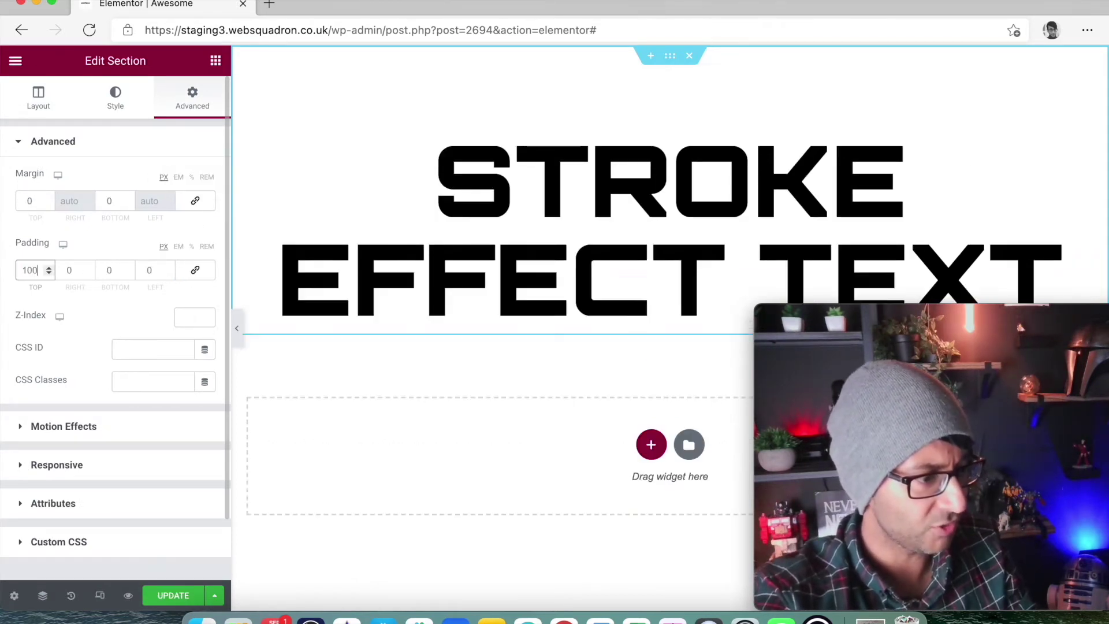
{"action": "key", "text": "BackSpace"}
{"action": "key", "text": "BackSpace"}
{"action": "key", "text": "BackSpace"}
{"action": "type", "text": "050"}
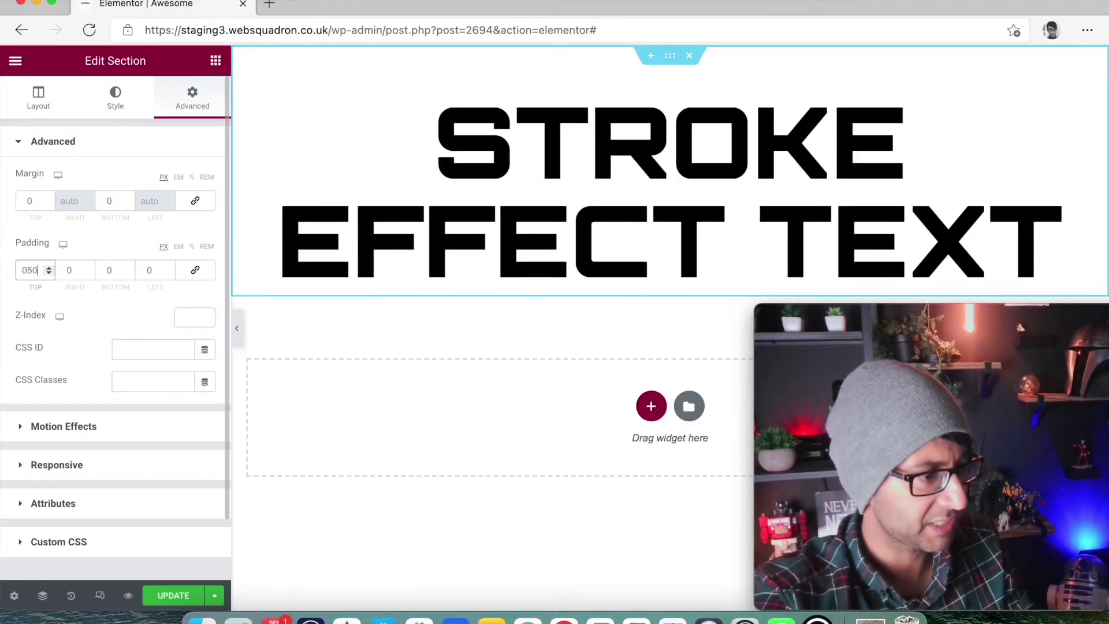
{"action": "key", "text": "Tab"}
{"action": "key", "text": "Tab"}
{"action": "type", "text": "50"}
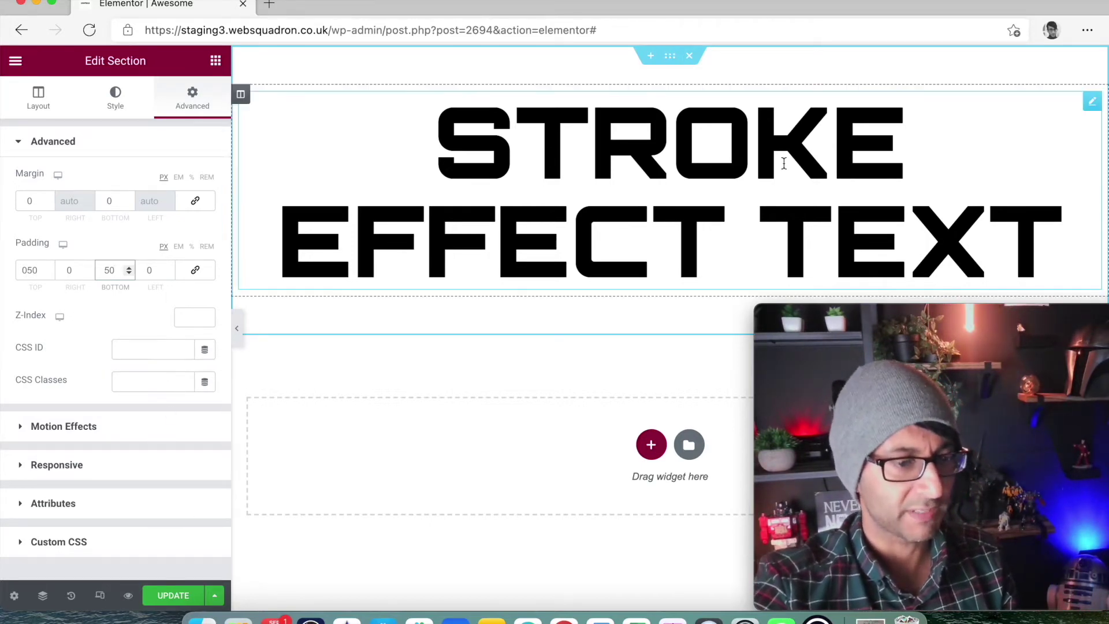
{"action": "left_click", "coordinate": [823, 164]}
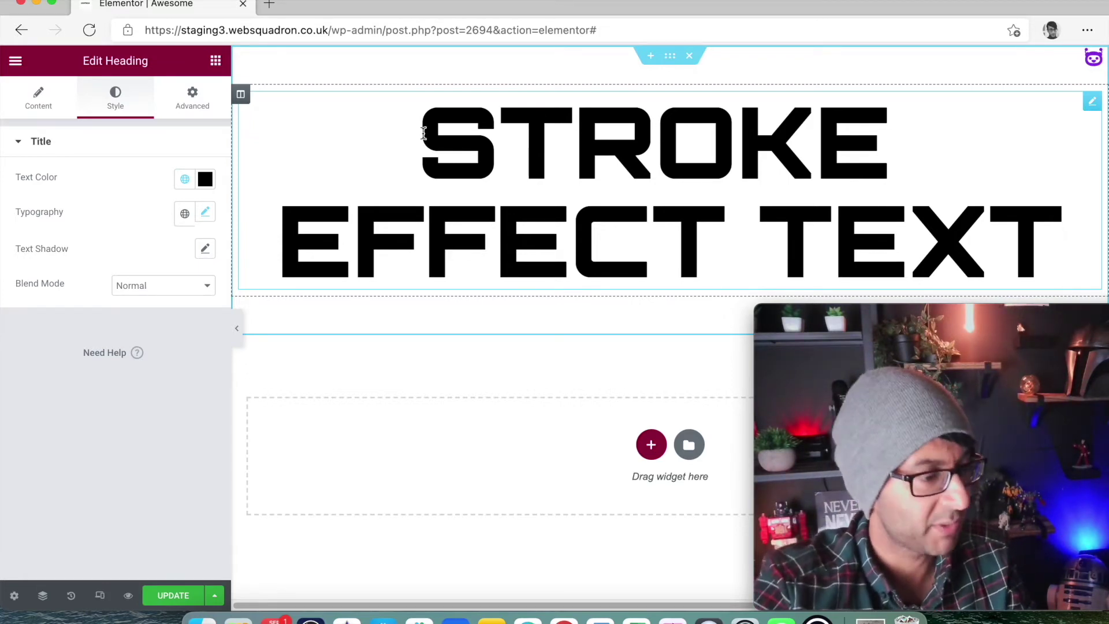
Enter 'outlineheader' as the heading's CSS class in its Advanced settings.
{"action": "left_click", "coordinate": [193, 116]}
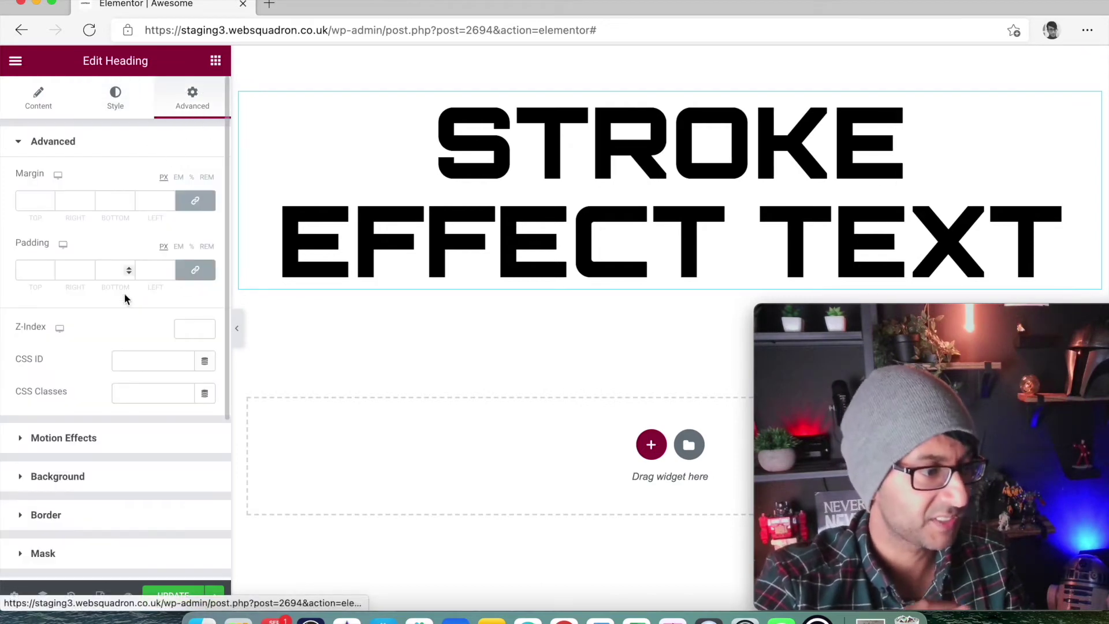
{"action": "left_click", "coordinate": [152, 395]}
{"action": "left_click", "coordinate": [153, 393]}
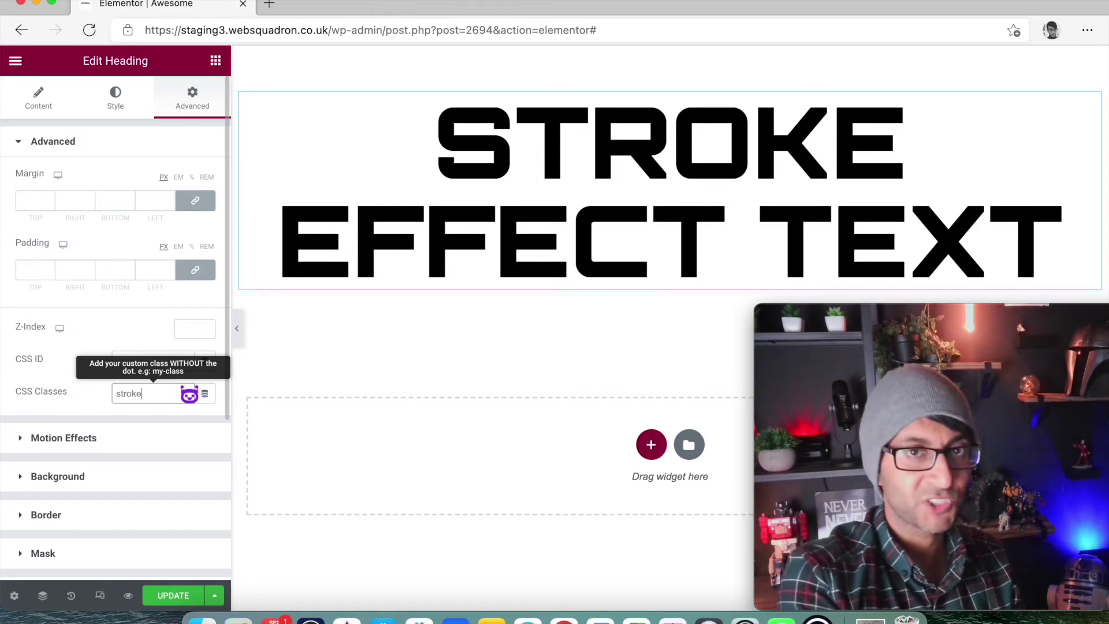
{"action": "key", "text": "BackSpace"}
{"action": "key", "text": "BackSpace"}
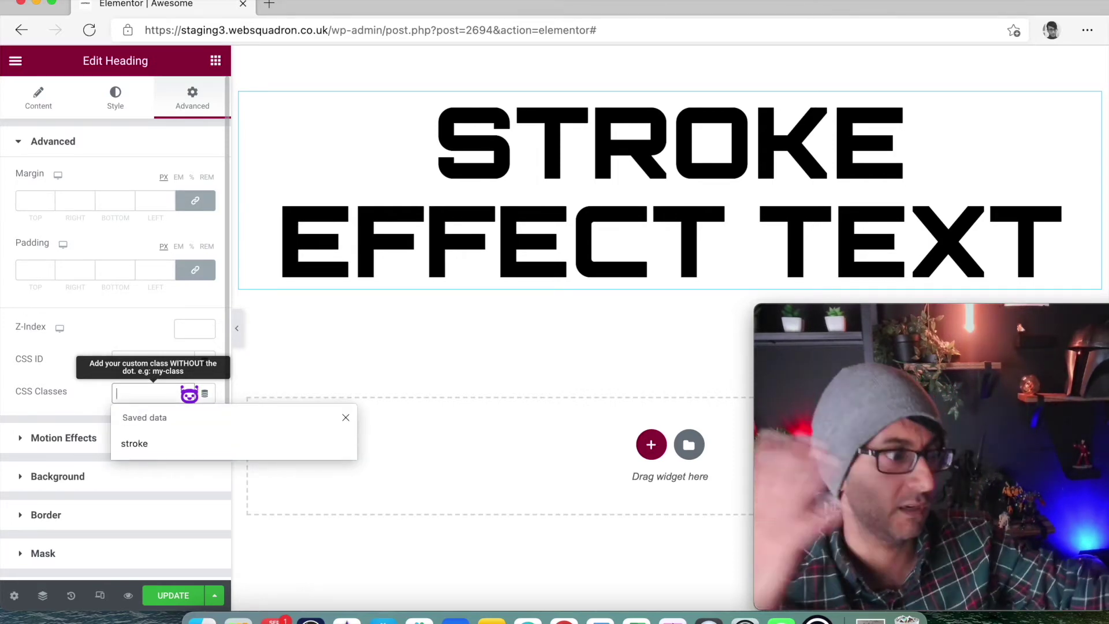
{"action": "type", "text": "outline"}
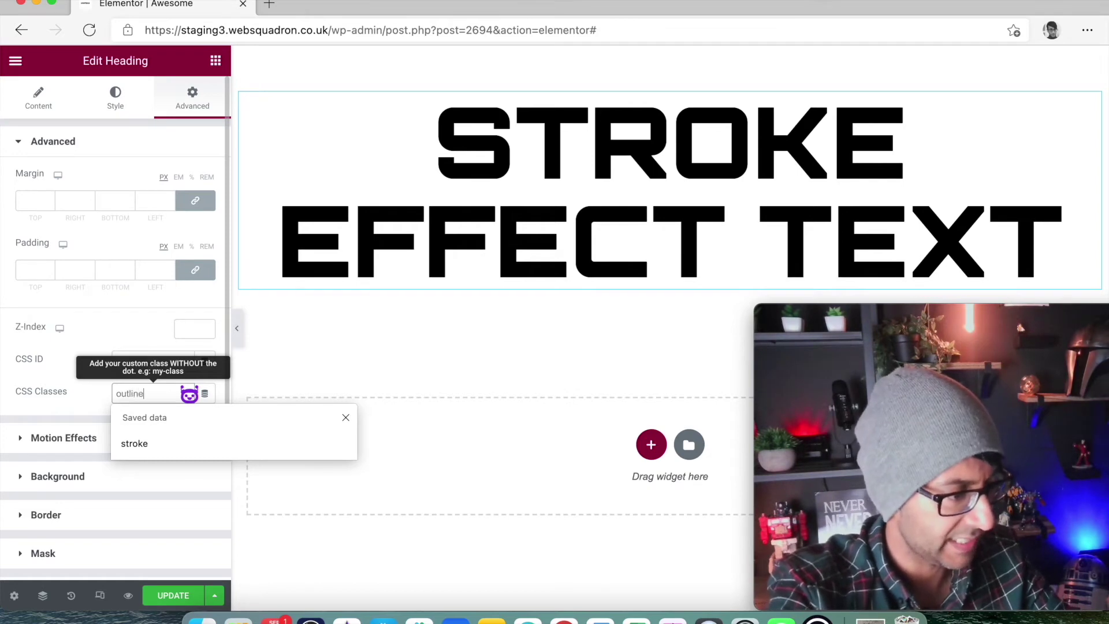
{"action": "type", "text": "header"}
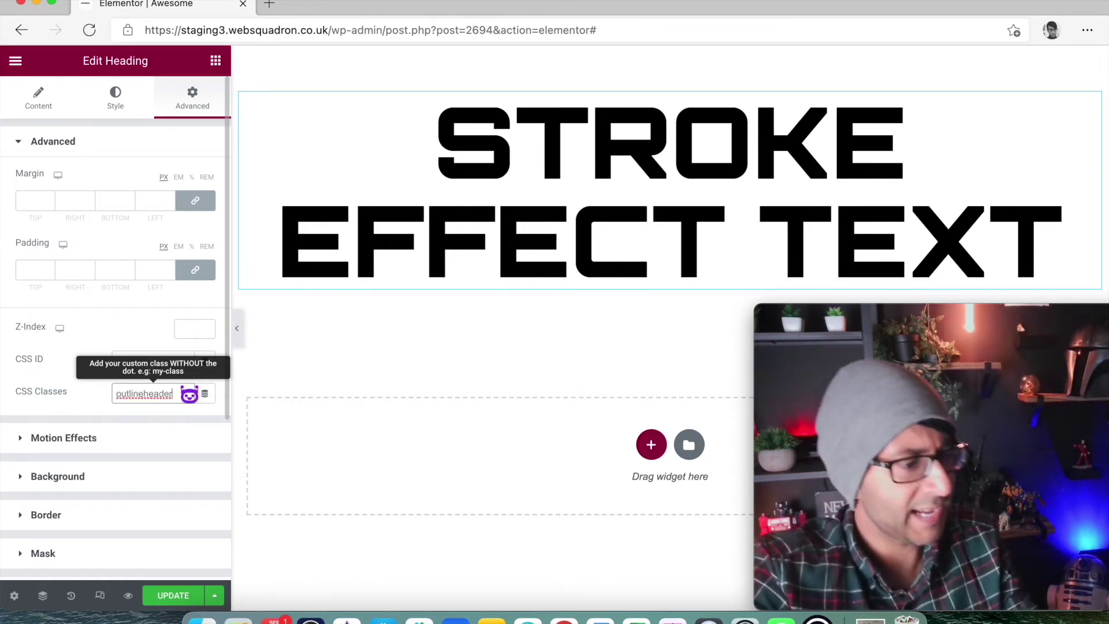
{"action": "left_click", "coordinate": [327, 373]}
Paste the .outlineheader -webkit-text-stroke rule into Custom CSS and make the width 10px #000.
{"action": "scroll", "coordinate": [121, 543], "scroll_direction": "down", "scroll_amount": 2}
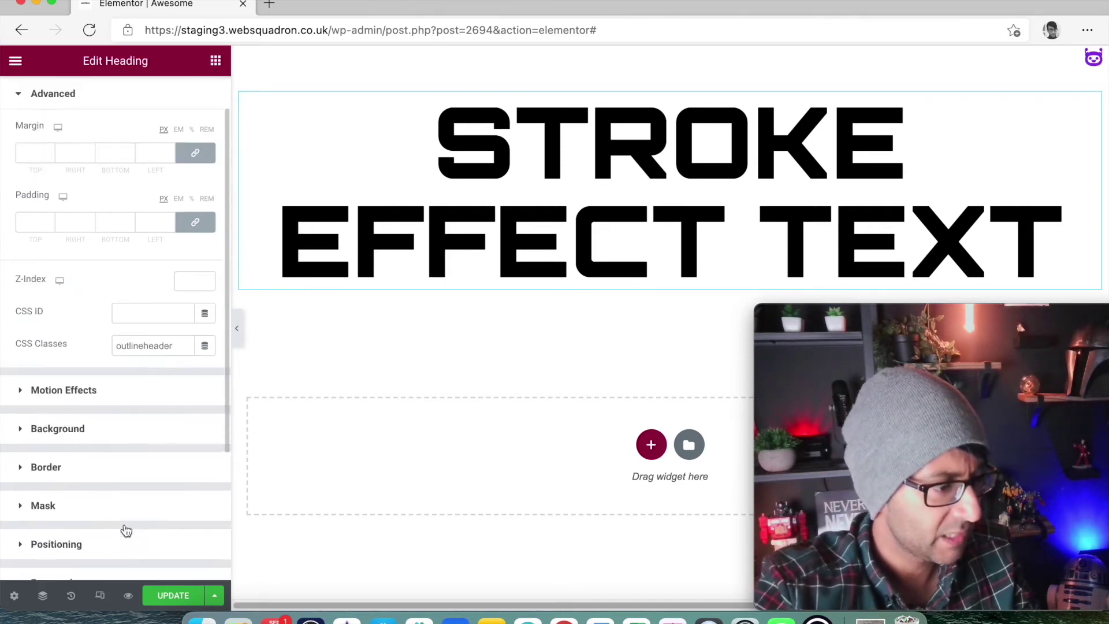
{"action": "scroll", "coordinate": [126, 530], "scroll_direction": "down", "scroll_amount": 5}
{"action": "left_click", "coordinate": [121, 471]}
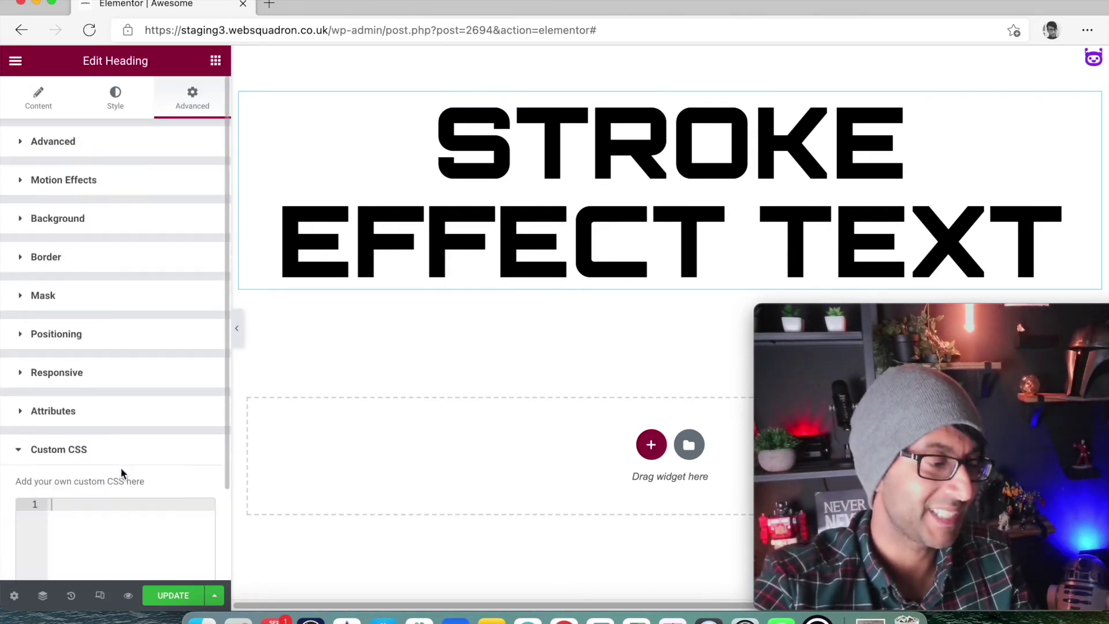
{"action": "scroll", "coordinate": [108, 505], "scroll_direction": "down", "scroll_amount": 3}
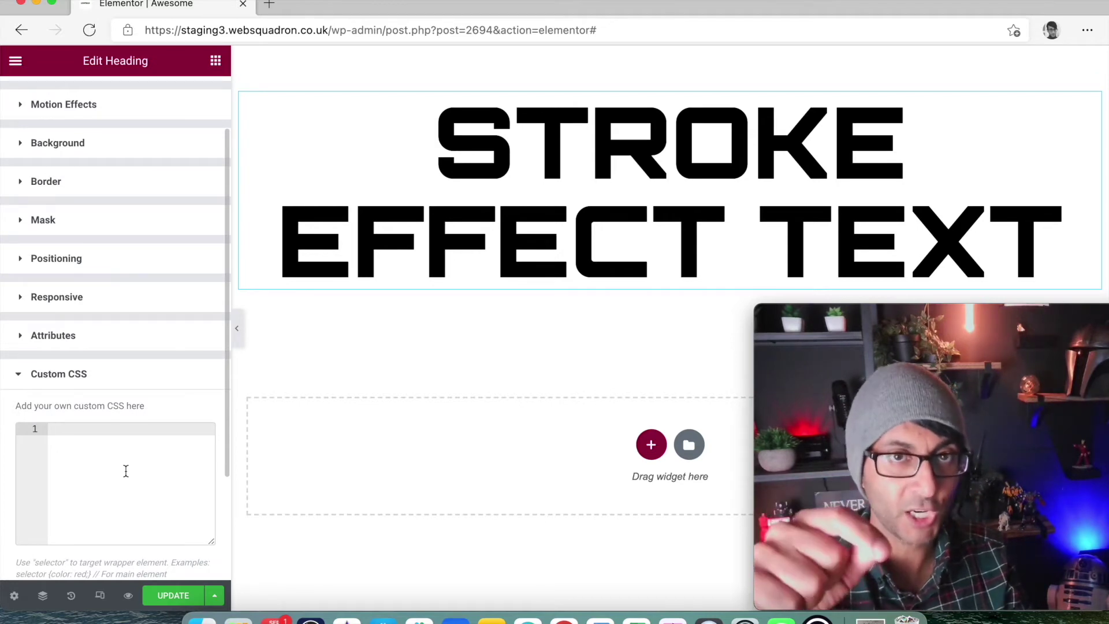
{"action": "type", "text": ".outlineheader { -webkit-text-stroke: 0px #000; }"}
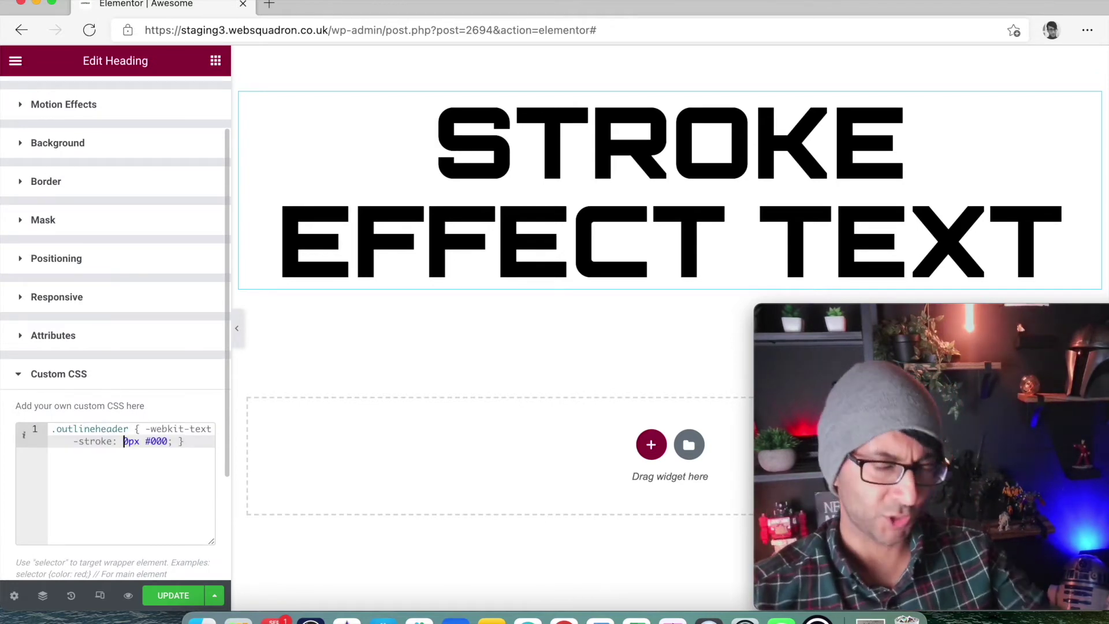
{"action": "left_click", "coordinate": [124, 442]}
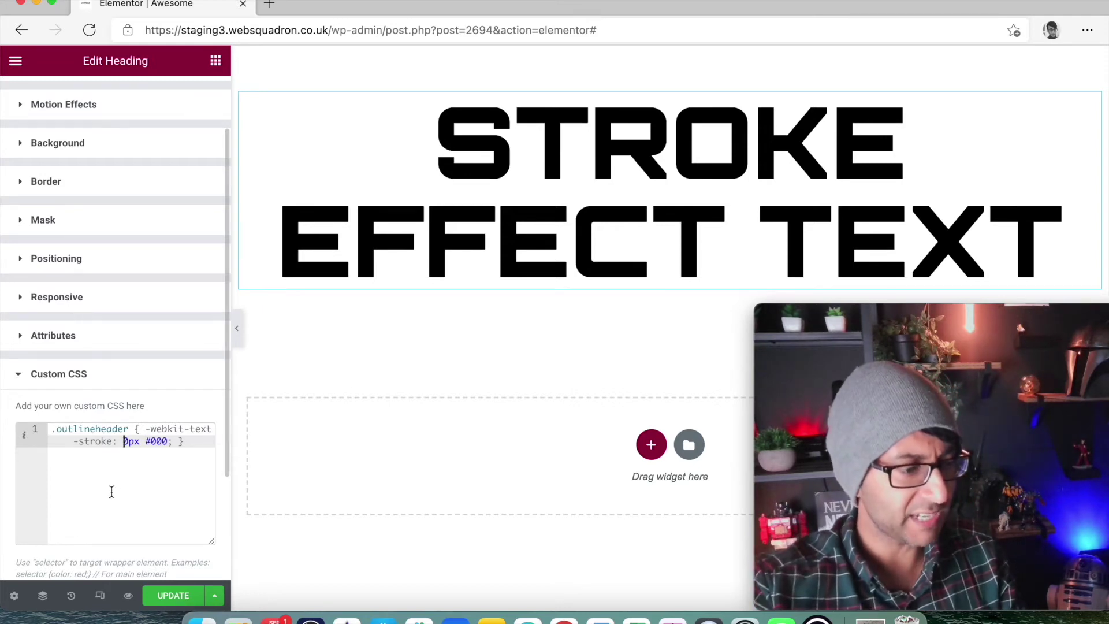
{"action": "key", "text": "super+a"}
{"action": "key", "text": "super+c"}
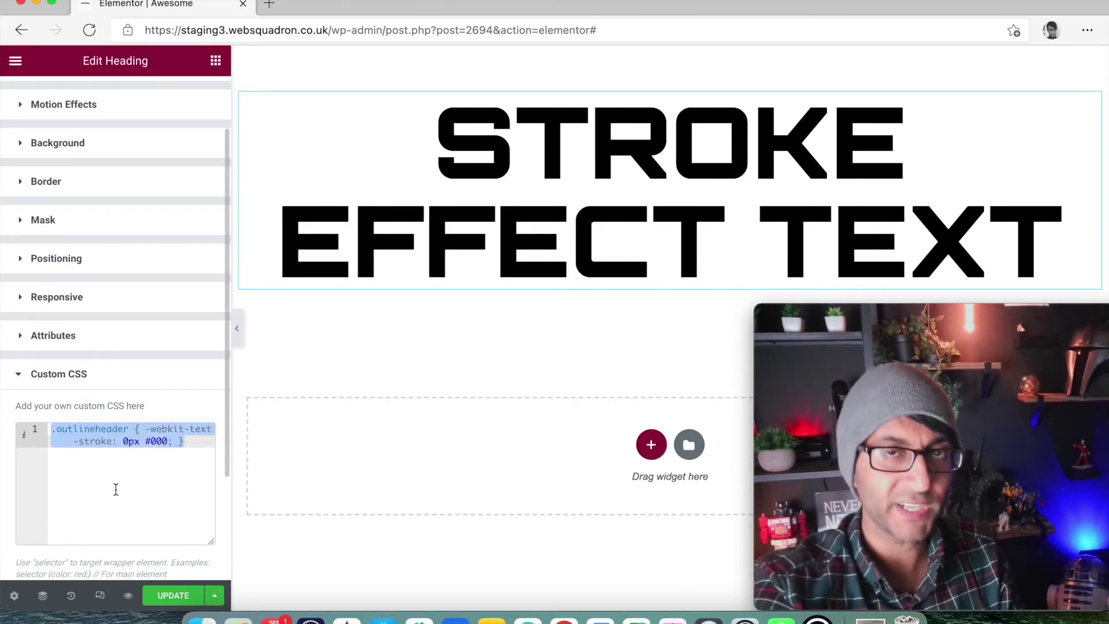
{"action": "key", "text": "BackSpace"}
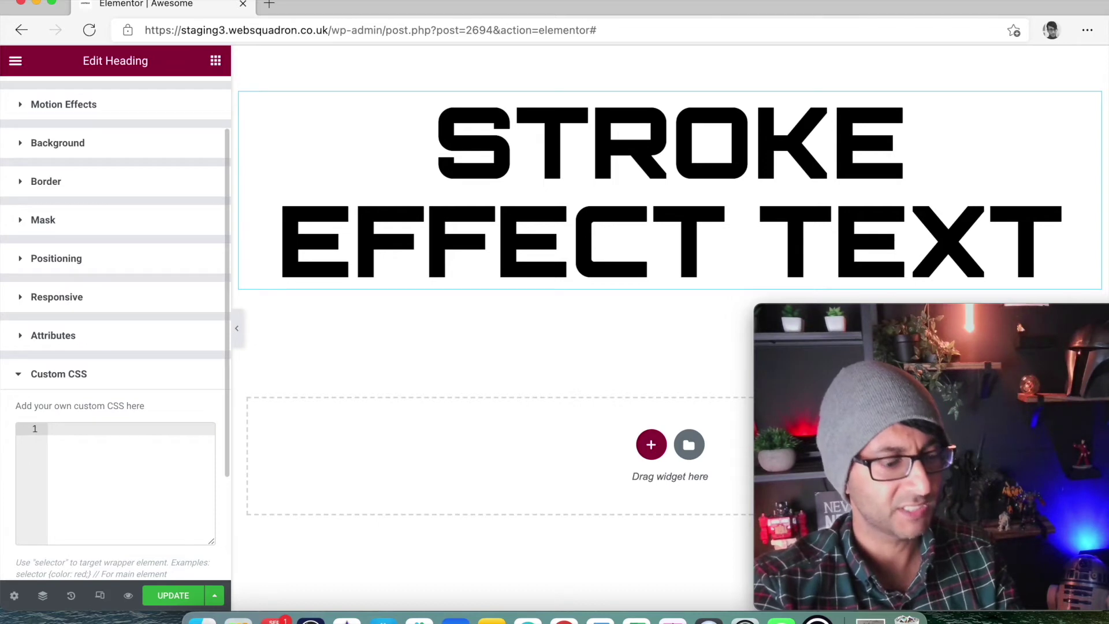
{"action": "key", "text": "super+v"}
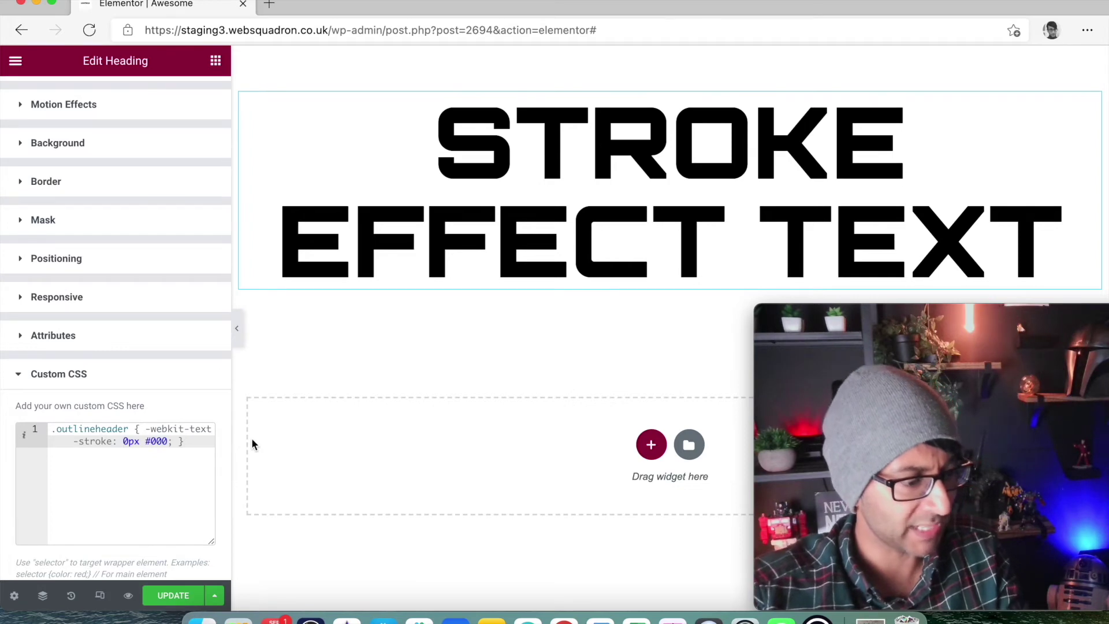
{"action": "type", "text": "1"}
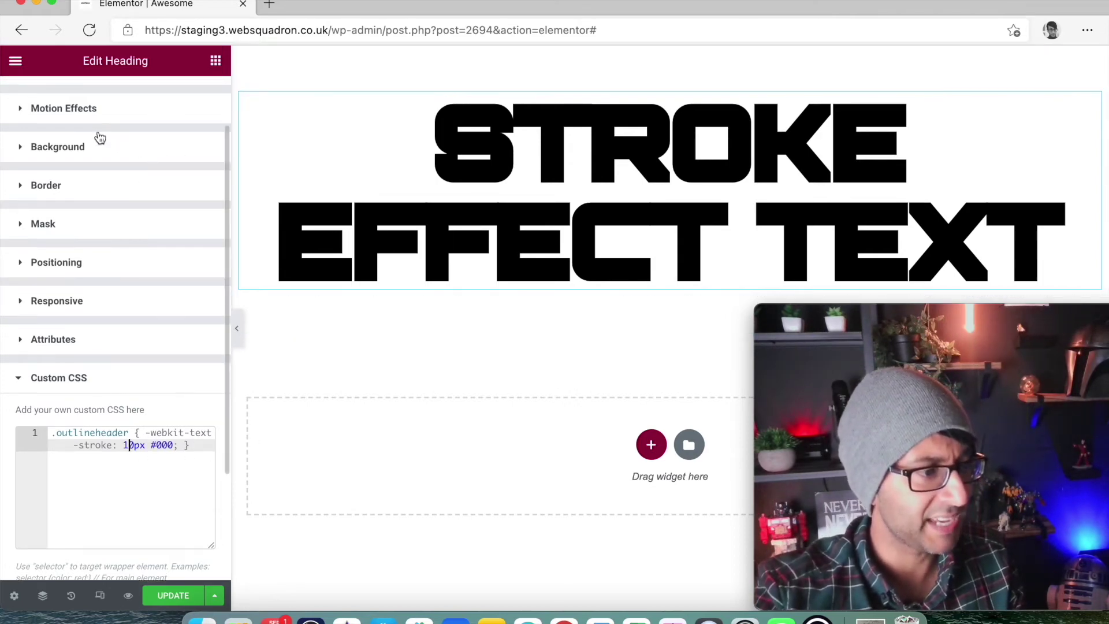
{"action": "scroll", "coordinate": [99, 139], "scroll_direction": "up", "scroll_amount": 3}
Drag the heading text colour's alpha to zero, giving #00000000.
{"action": "left_click", "coordinate": [114, 107]}
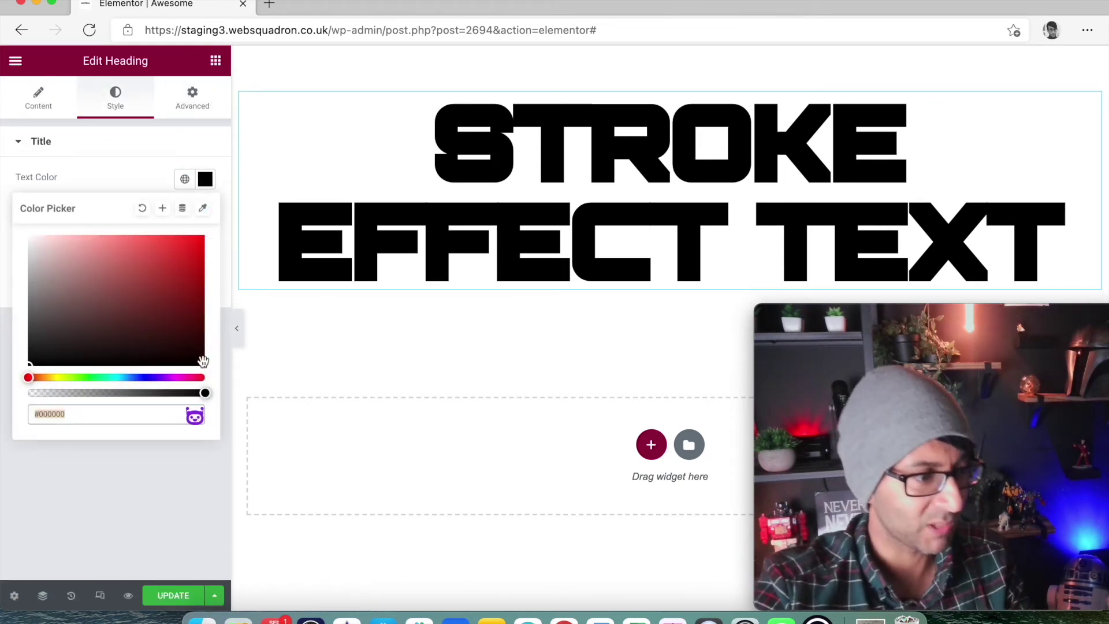
{"action": "left_click", "coordinate": [206, 390]}
{"action": "left_click_drag", "start_coordinate": [205, 390], "coordinate": [2, 398]}
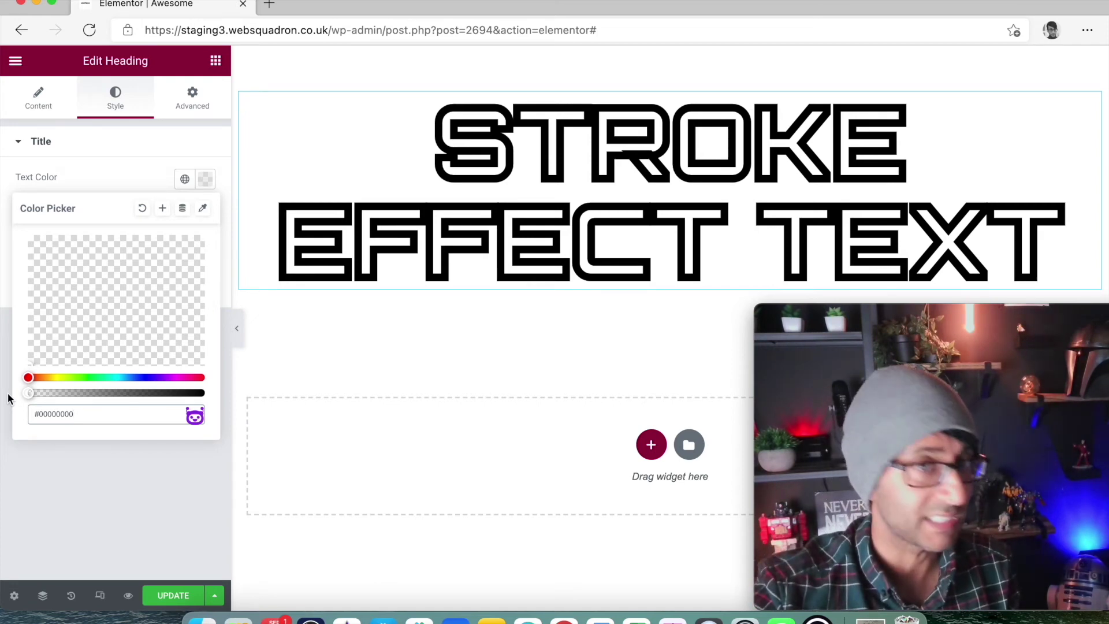
Try stroke widths of 1, 3, 4 and 1 px in Custom CSS, settling on 2px.
{"action": "left_click", "coordinate": [192, 98]}
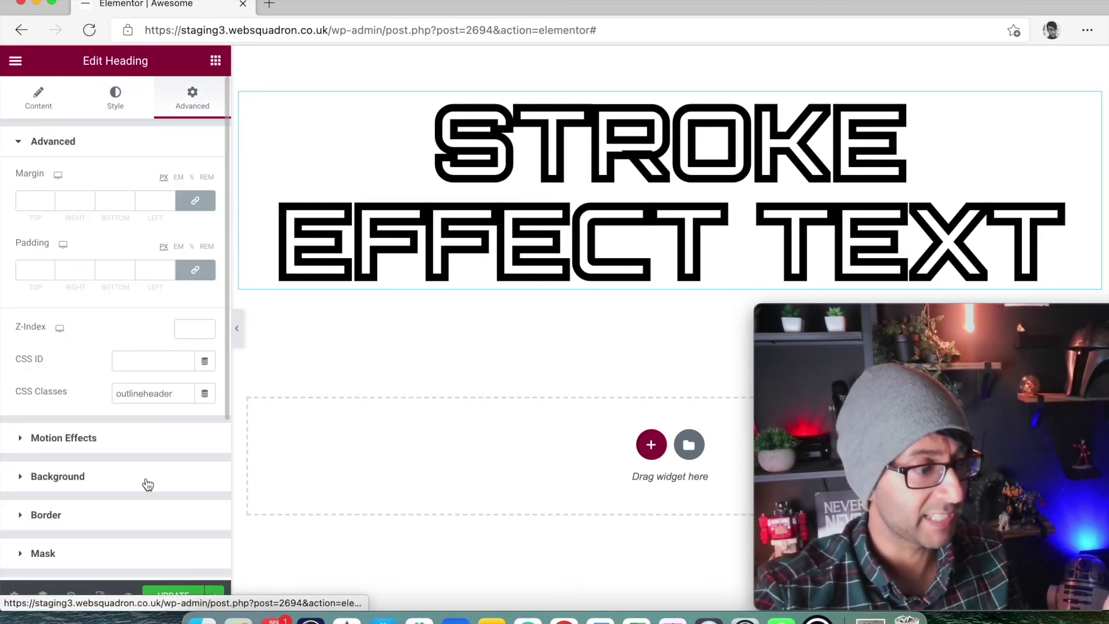
{"action": "scroll", "coordinate": [148, 483], "scroll_direction": "down", "scroll_amount": 4}
{"action": "left_click", "coordinate": [123, 476]}
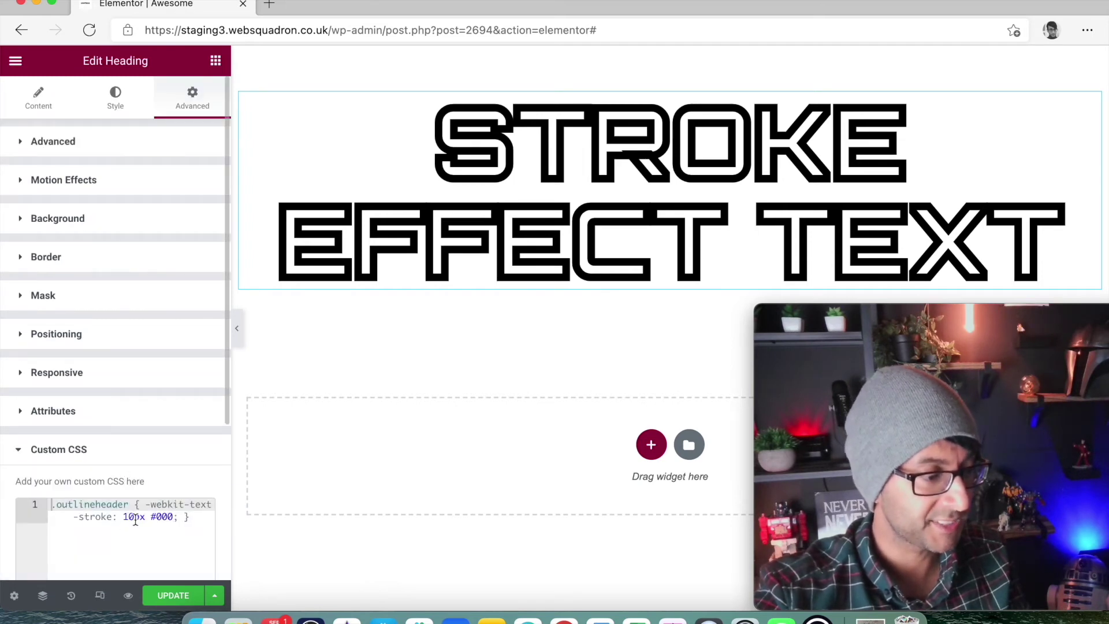
{"action": "left_click", "coordinate": [134, 517]}
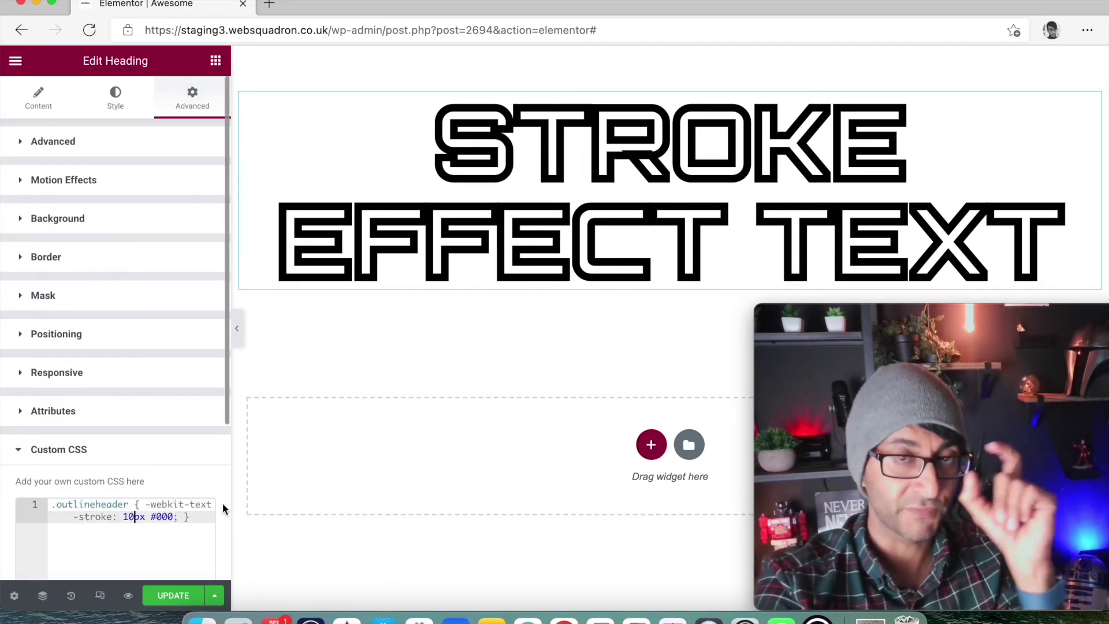
{"action": "key", "text": "BackSpace"}
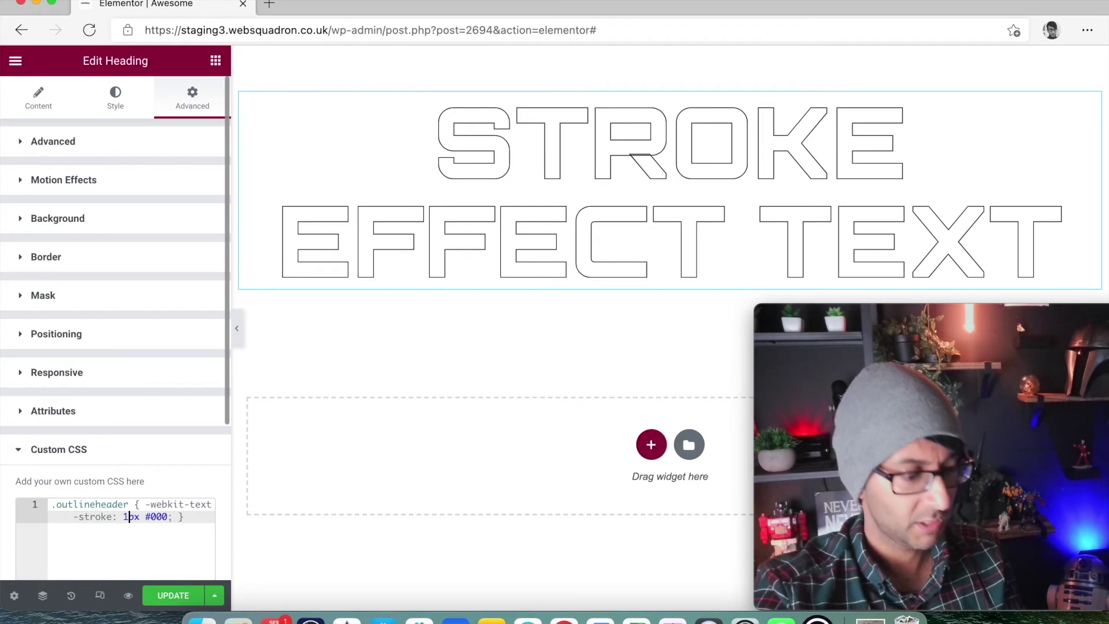
{"action": "key", "text": "BackSpace"}
{"action": "type", "text": "3"}
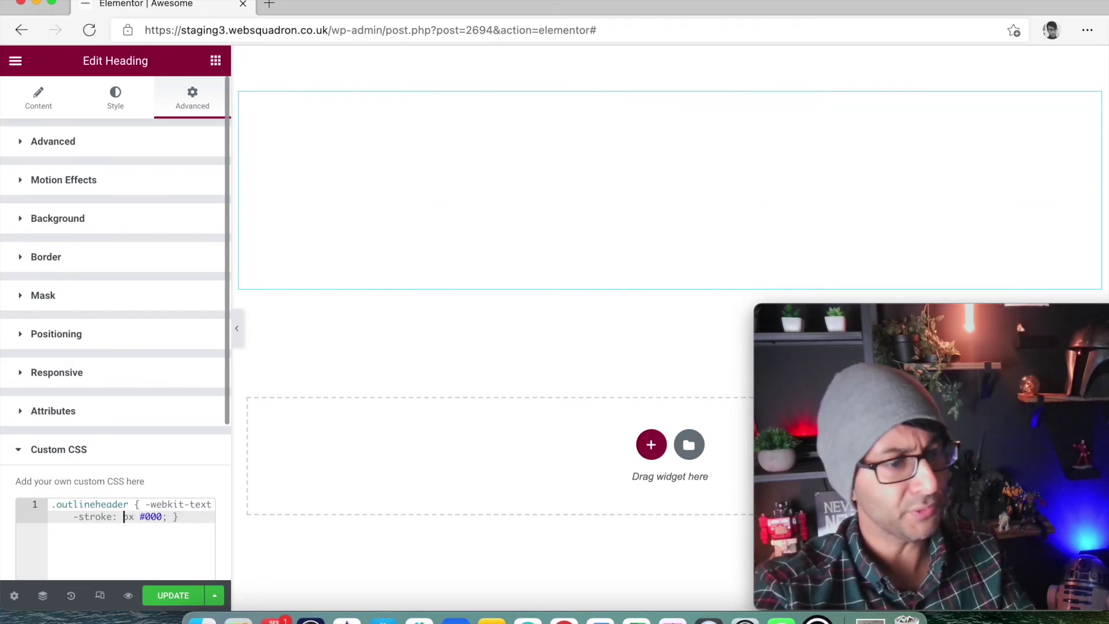
{"action": "key", "text": "BackSpace"}
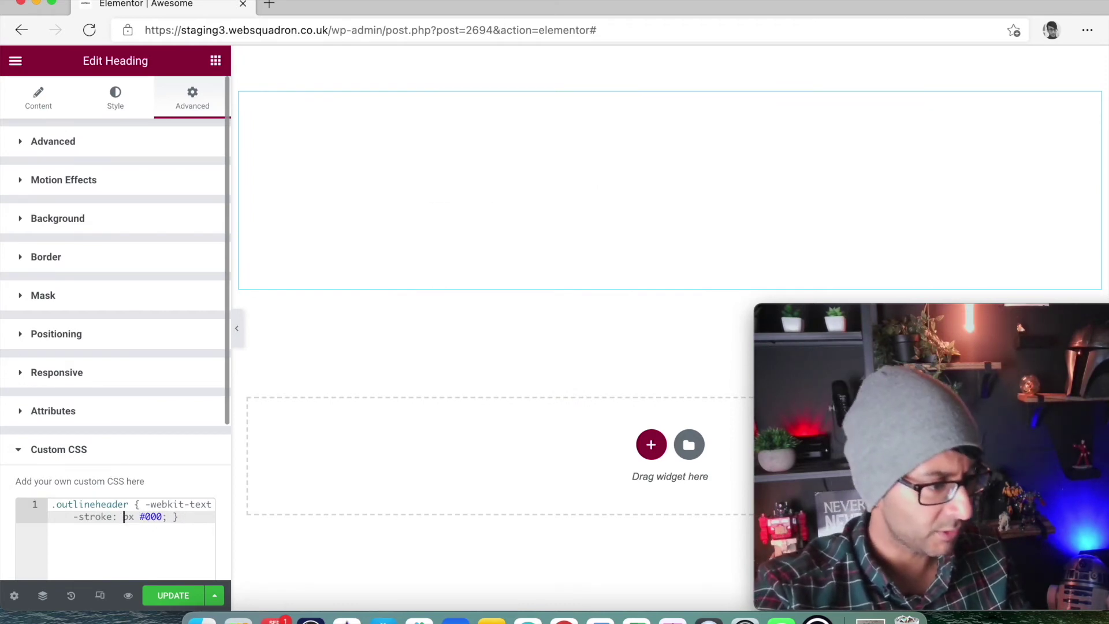
{"action": "type", "text": "4"}
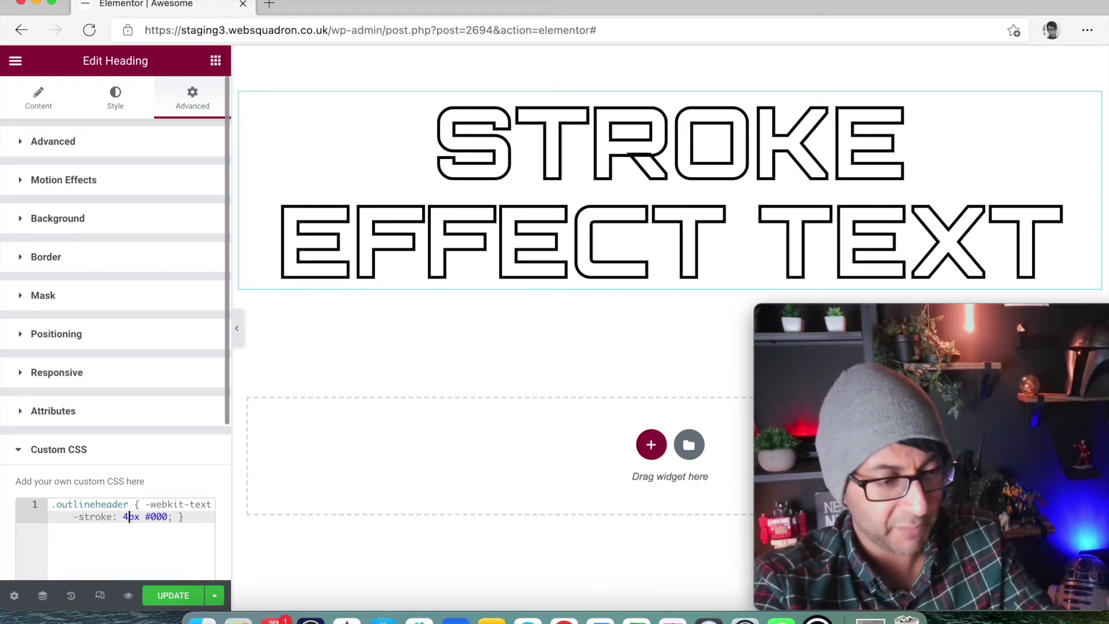
{"action": "key", "text": "BackSpace"}
{"action": "type", "text": "1"}
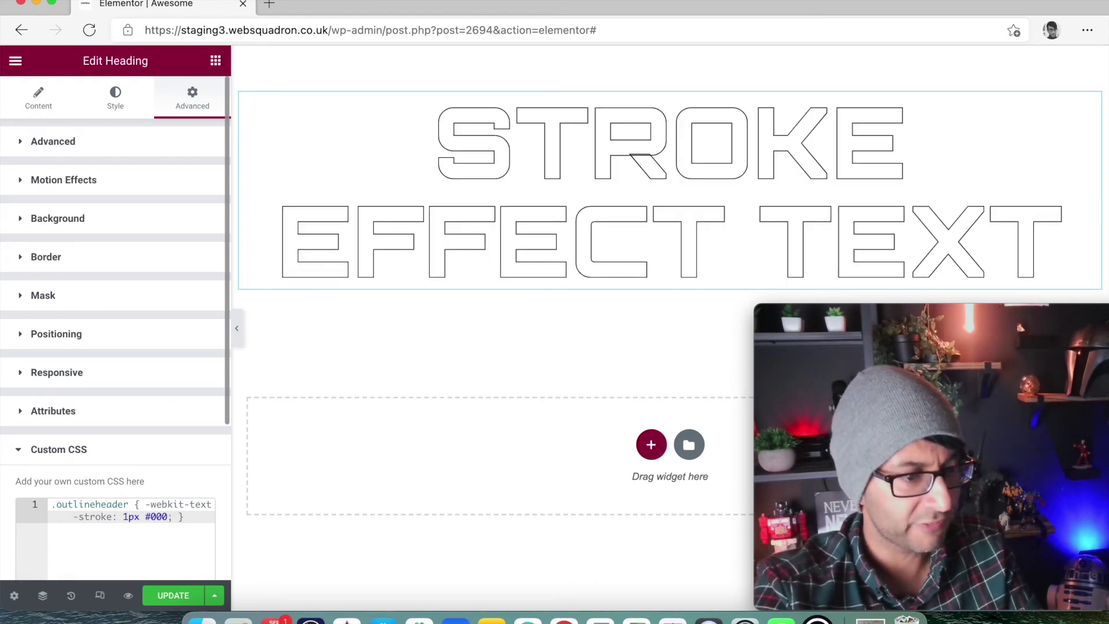
{"action": "key", "text": "BackSpace"}
{"action": "type", "text": "2"}
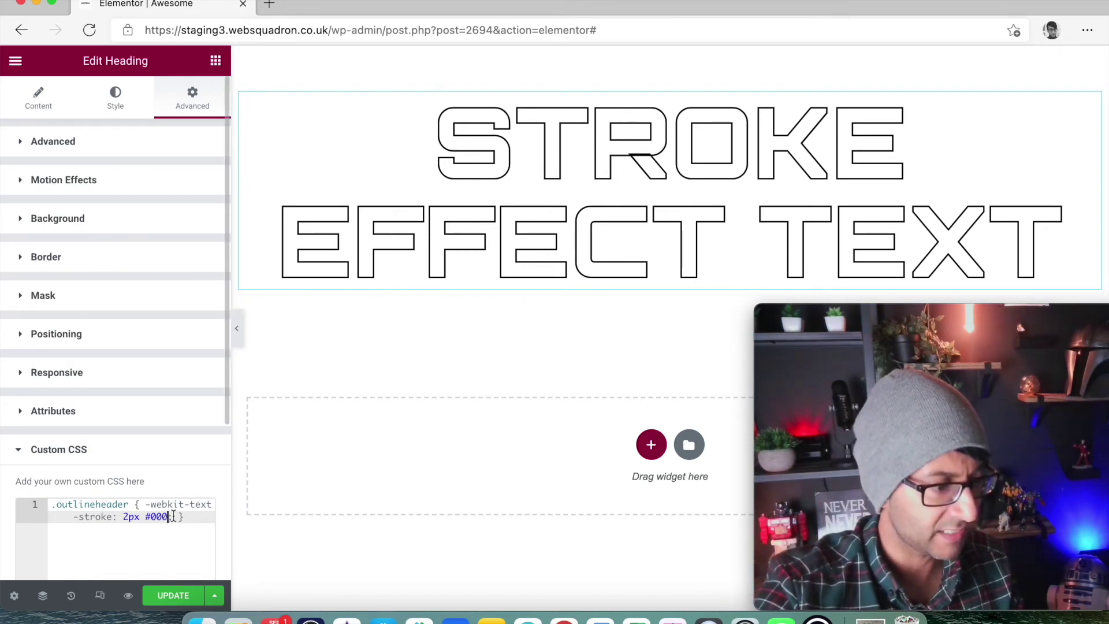
{"action": "key", "text": "BackSpace"}
{"action": "key", "text": "BackSpace"}
{"action": "key", "text": "BackSpace"}
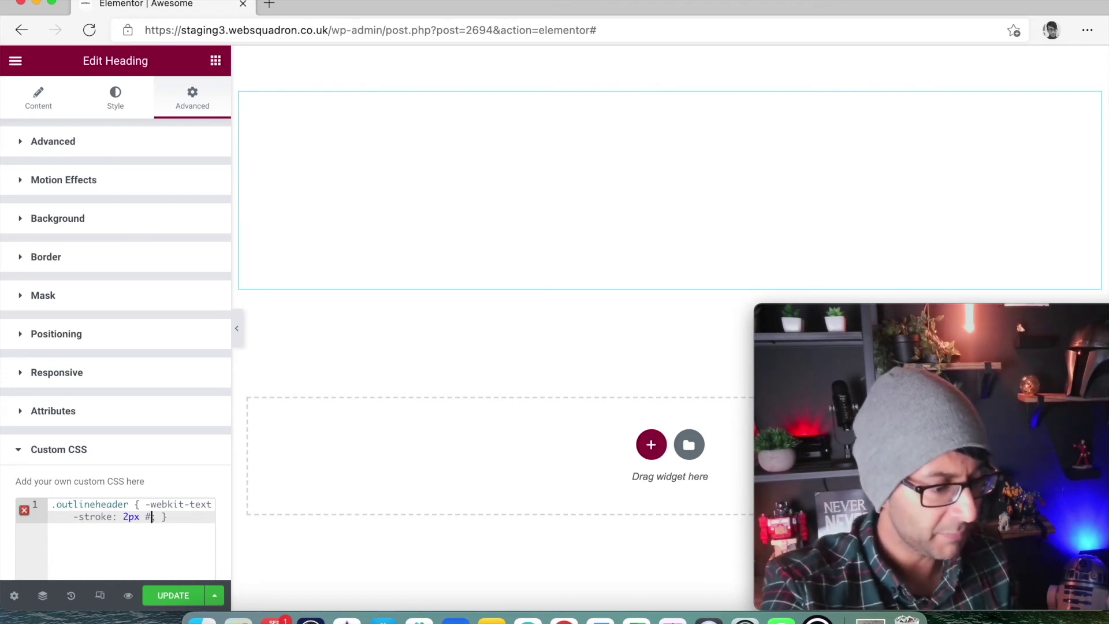
Change the stroke colour to #ffa900 and select the heading's section.
{"action": "type", "text": "ffa900"}
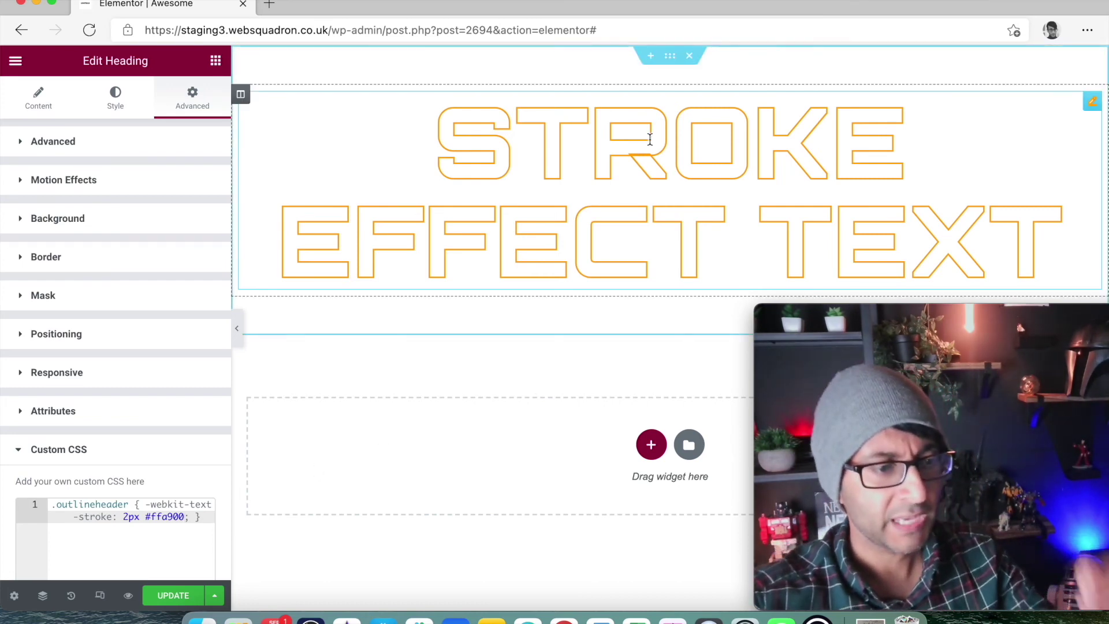
{"action": "left_click", "coordinate": [670, 56]}
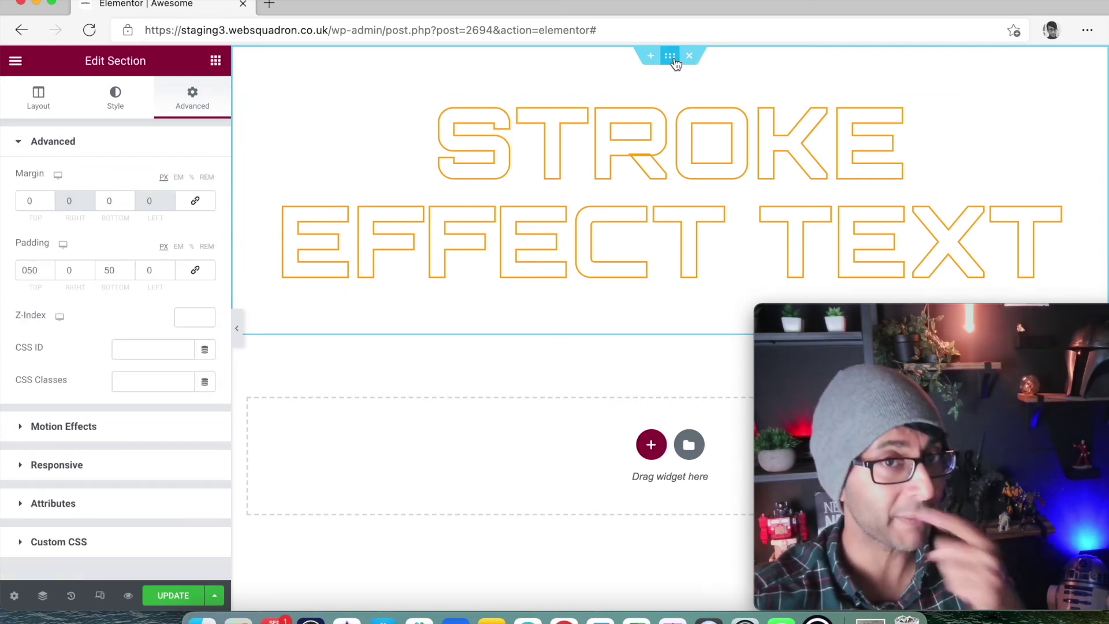
Add a black Triangle Asymmetrical bottom divider, height 202, width 112, flipped.
{"action": "left_click", "coordinate": [115, 100]}
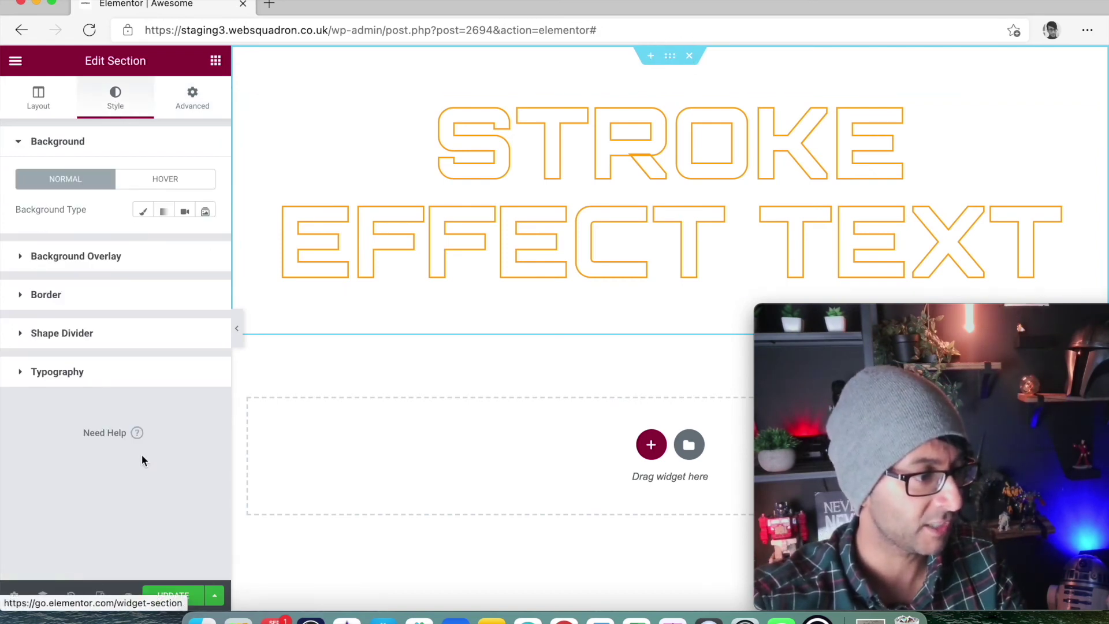
{"action": "left_click", "coordinate": [120, 335]}
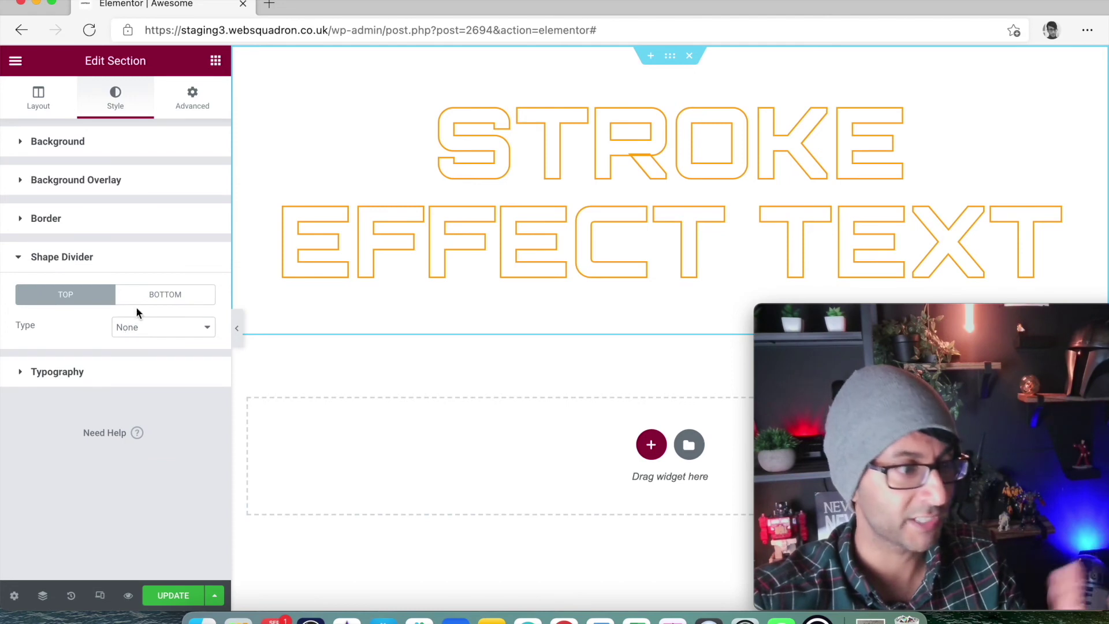
{"action": "left_click", "coordinate": [150, 298]}
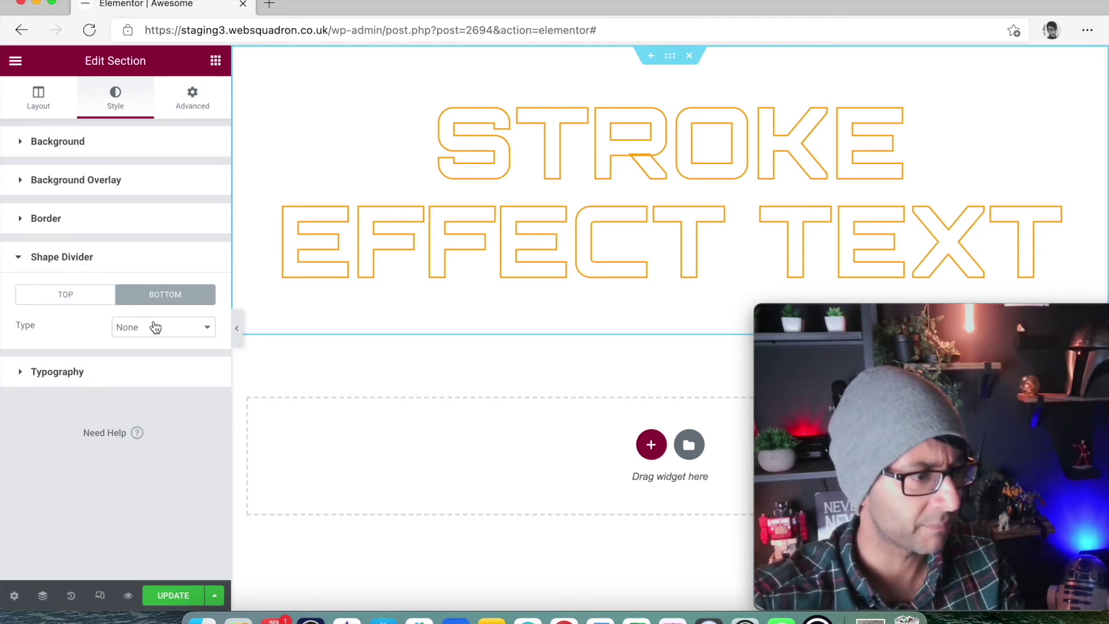
{"action": "left_click", "coordinate": [154, 327]}
{"action": "left_click", "coordinate": [164, 429]}
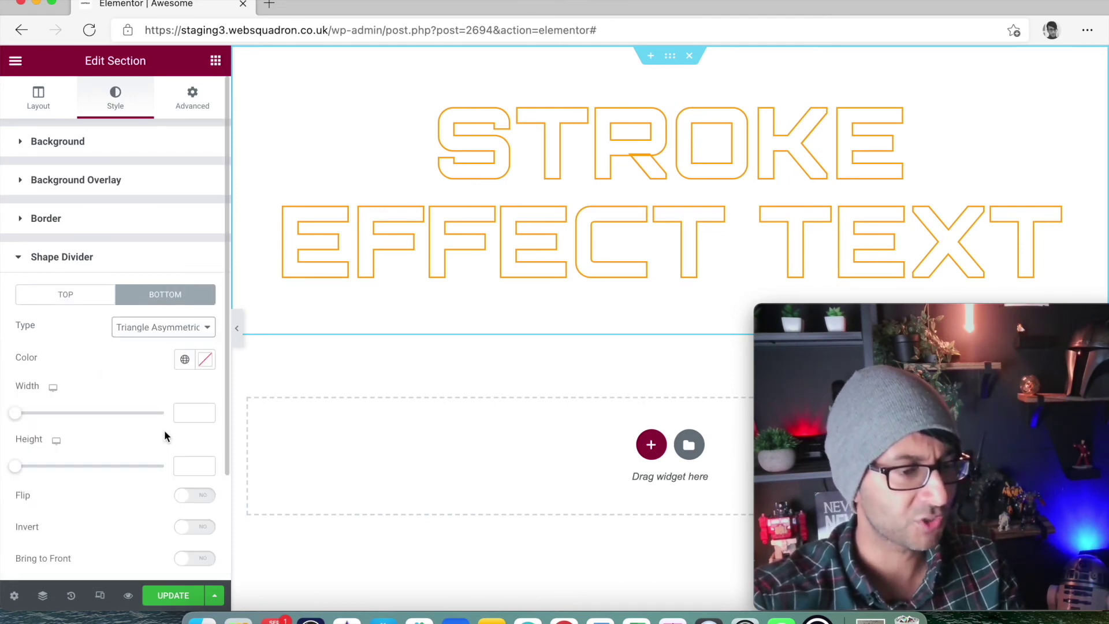
{"action": "left_click", "coordinate": [185, 359]}
{"action": "left_click", "coordinate": [113, 295]}
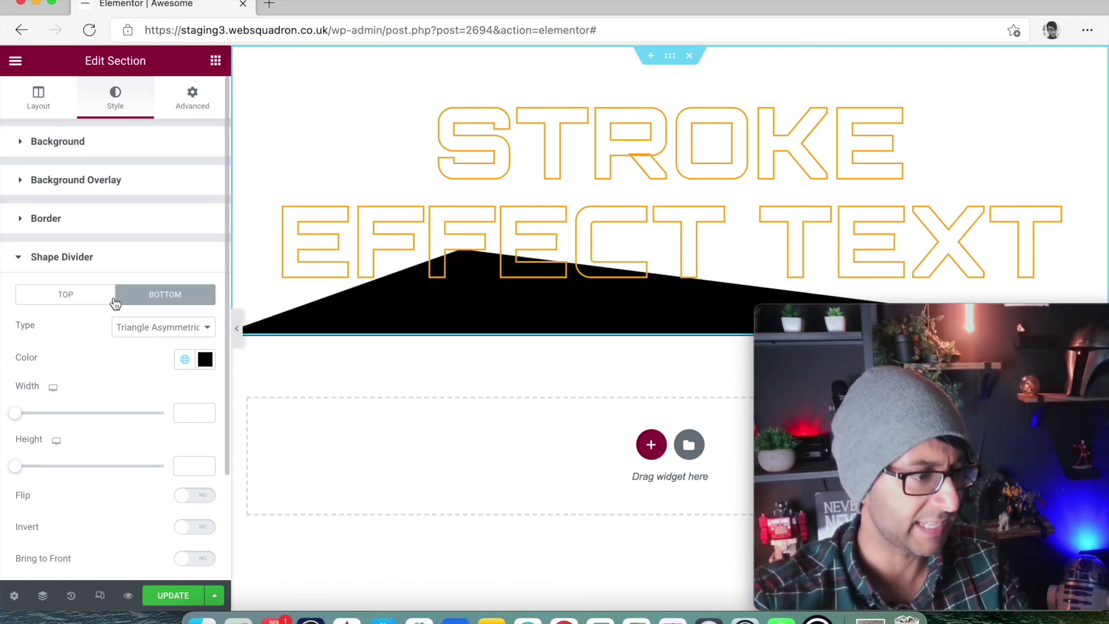
{"action": "left_click_drag", "start_coordinate": [19, 469], "coordinate": [75, 465]}
{"action": "mouse_move", "coordinate": [19, 420]}
{"action": "left_mouse_down"}
{"action": "mouse_move", "coordinate": [54, 415]}
{"action": "mouse_move", "coordinate": [23, 415]}
{"action": "left_mouse_up"}
{"action": "left_click", "coordinate": [208, 498]}
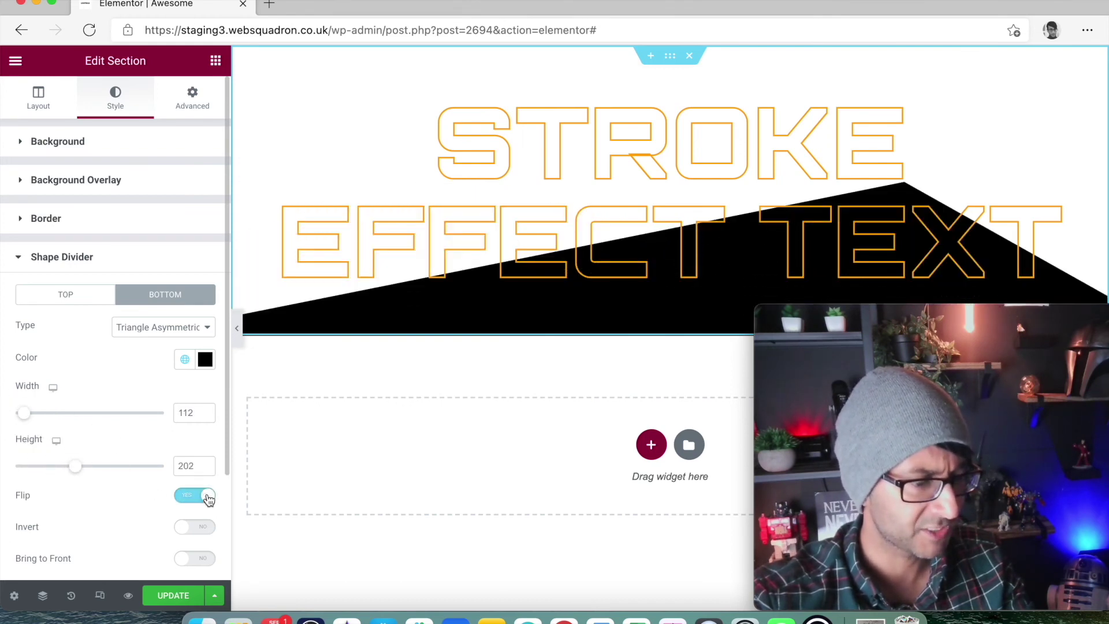